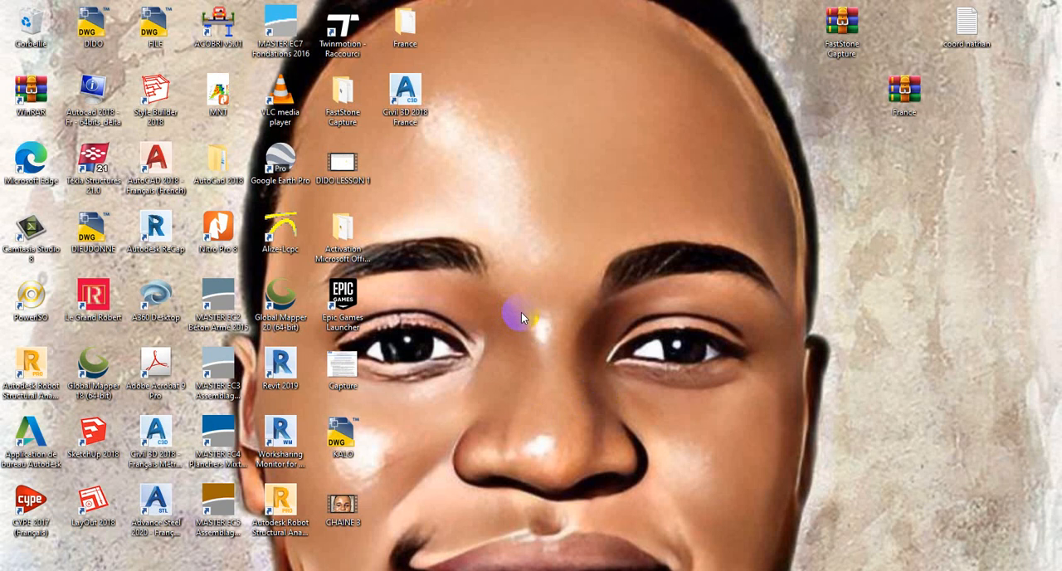
Step: Launch Civil 3D 2018 France, review the point data in the desktop's coordinate text file, and return to the drawing
double_click(407, 112)
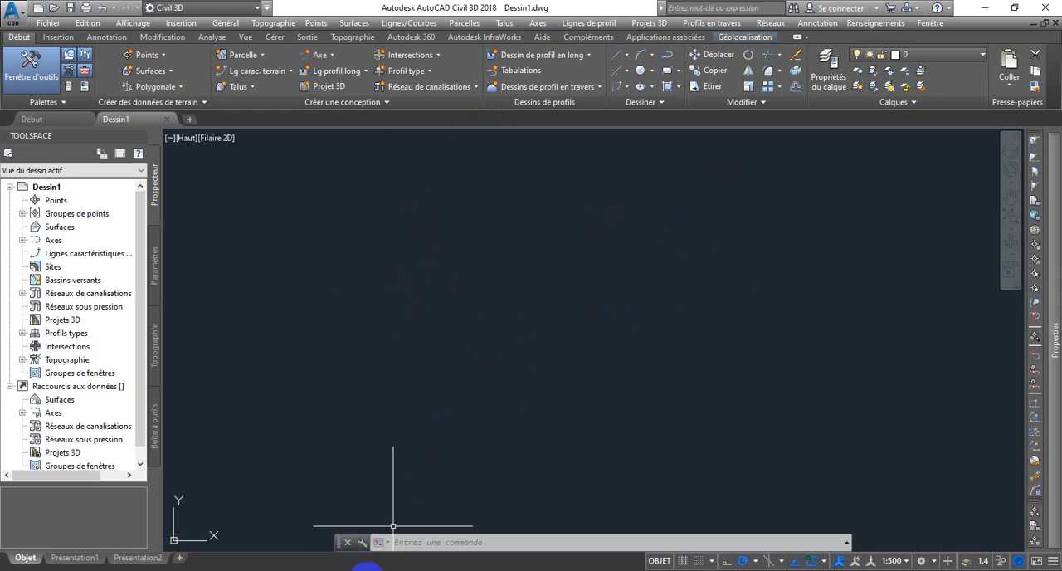
click(367, 566)
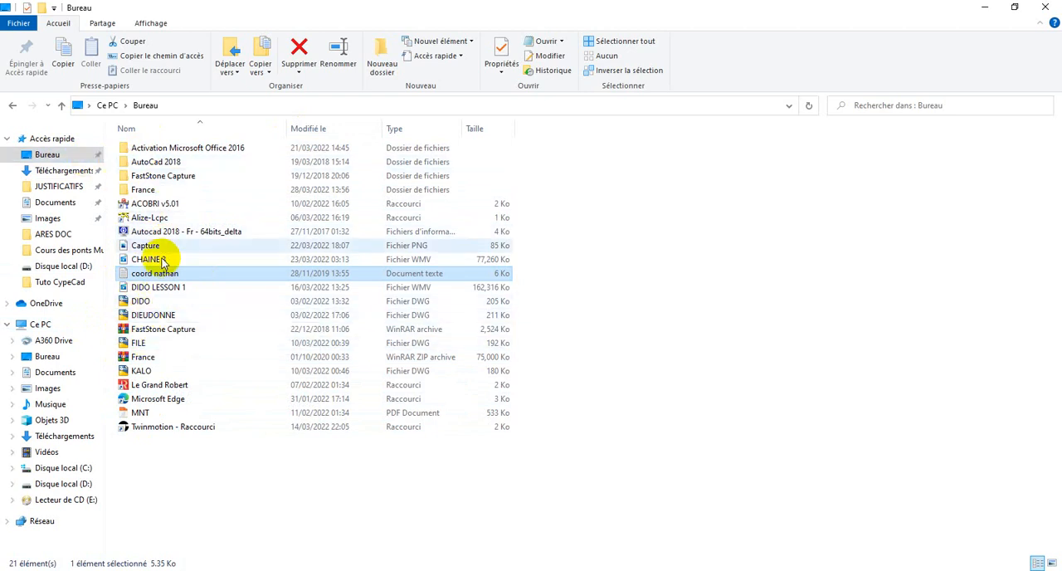
double_click(289, 271)
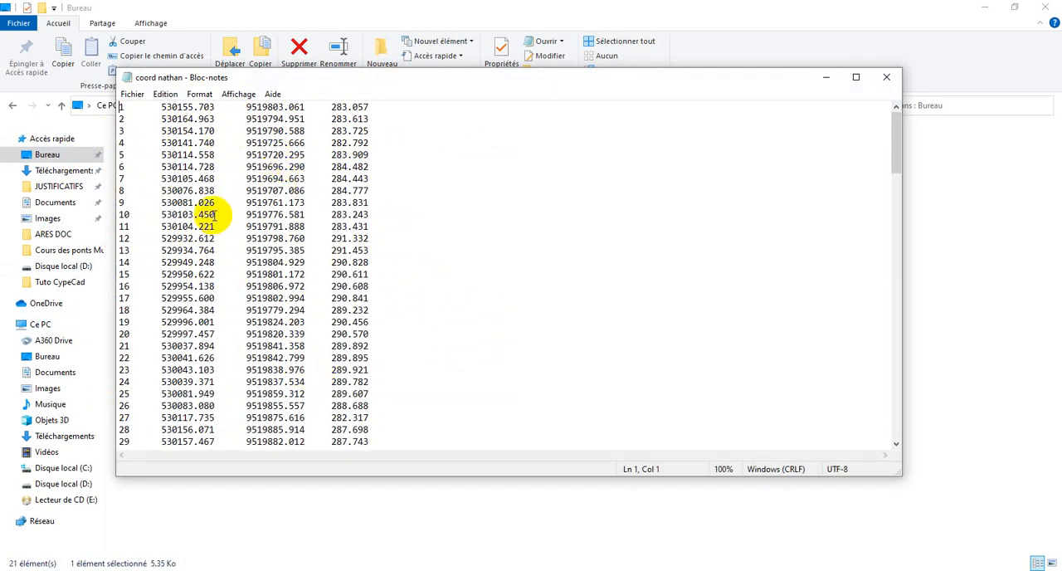
click(828, 78)
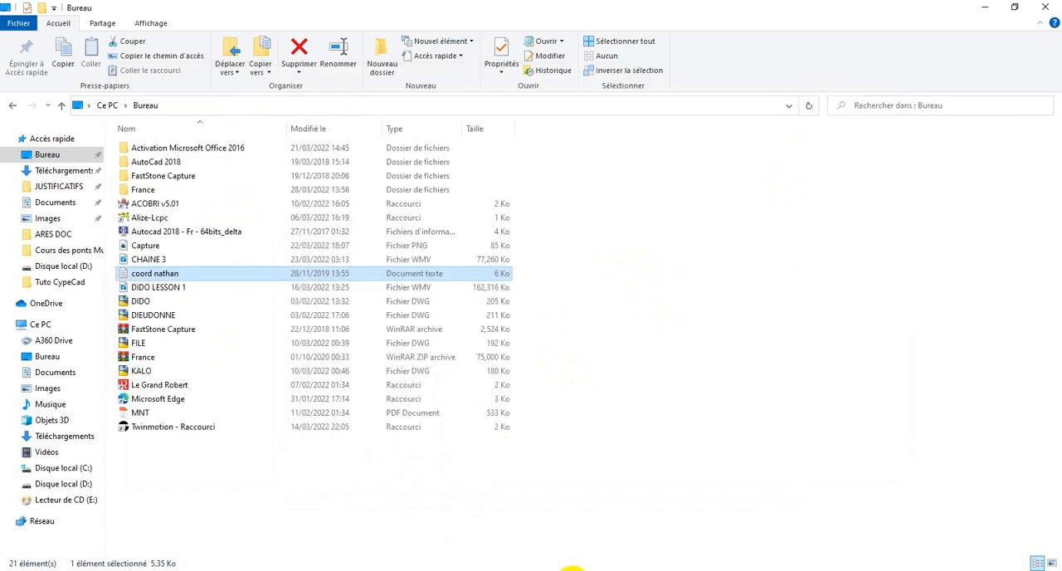
click(572, 570)
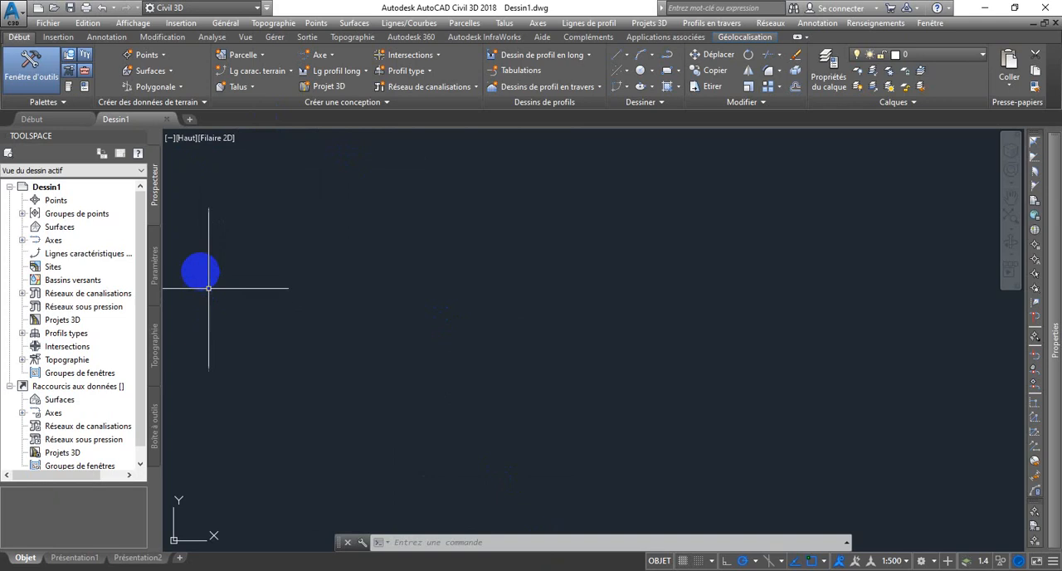
Step: Start a new point group in the drawing and name it MNT 1
click(64, 218)
right_click(66, 217)
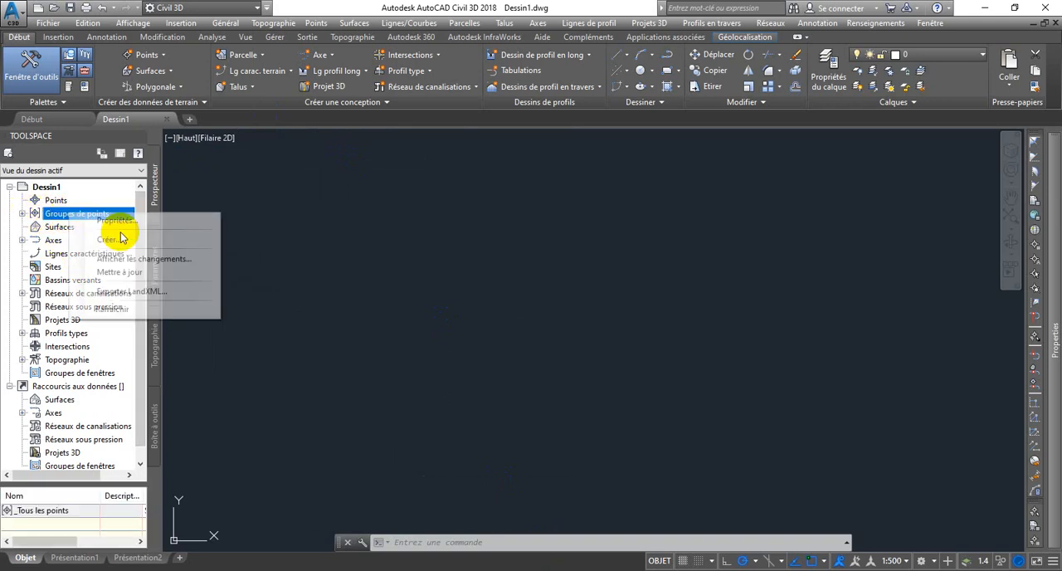
click(108, 239)
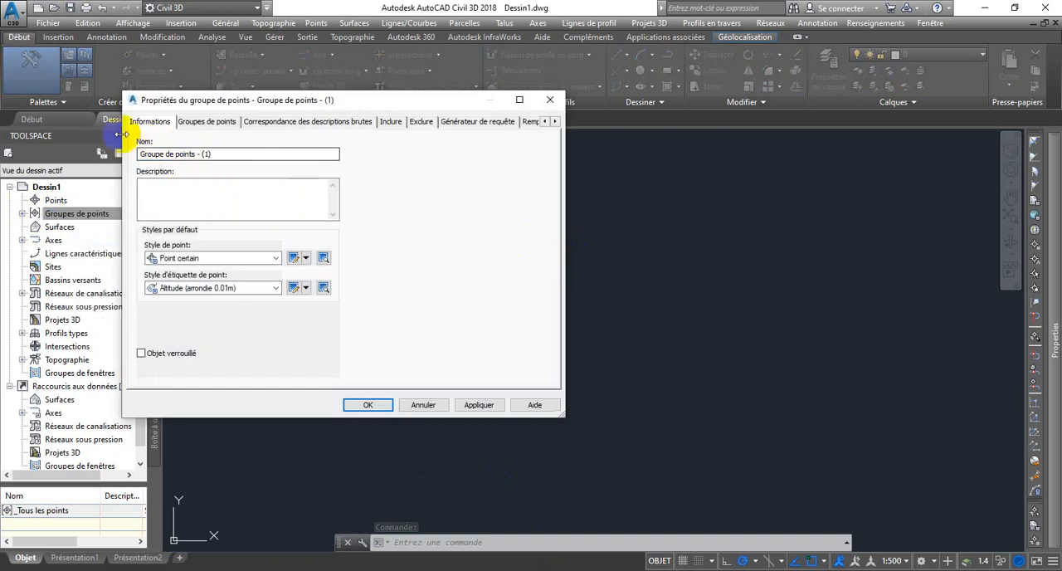
drag(218, 155, 120, 166)
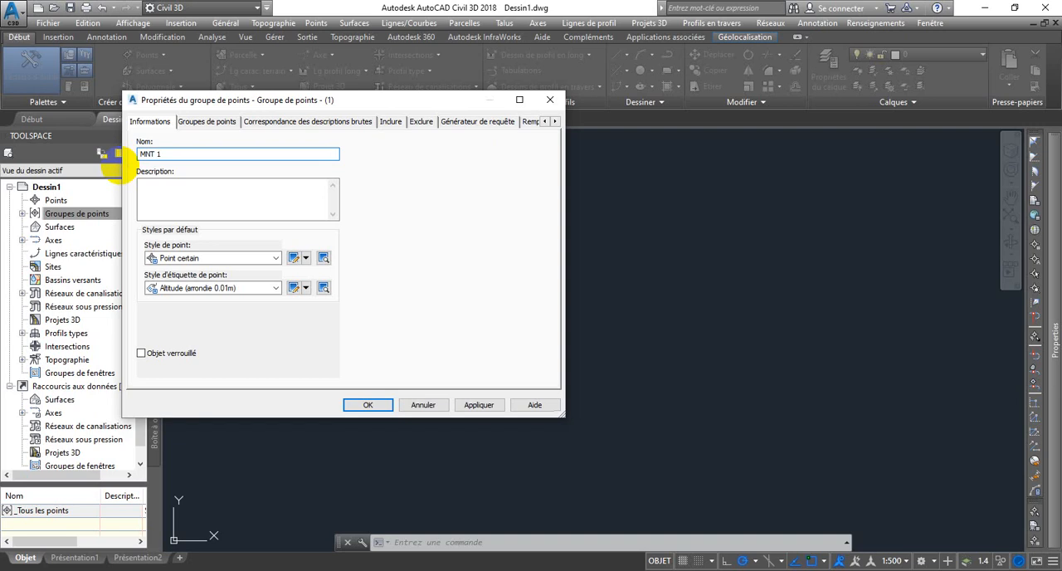
click(180, 205)
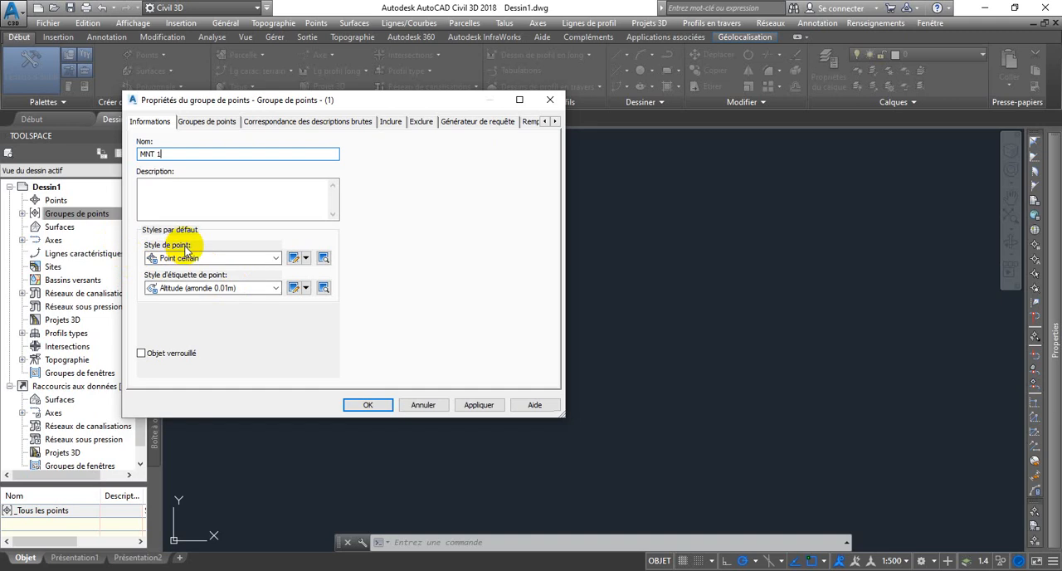
Step: Try the Arbre feuillu and Poteau EDF BT point styles for the group and preview each one
click(275, 258)
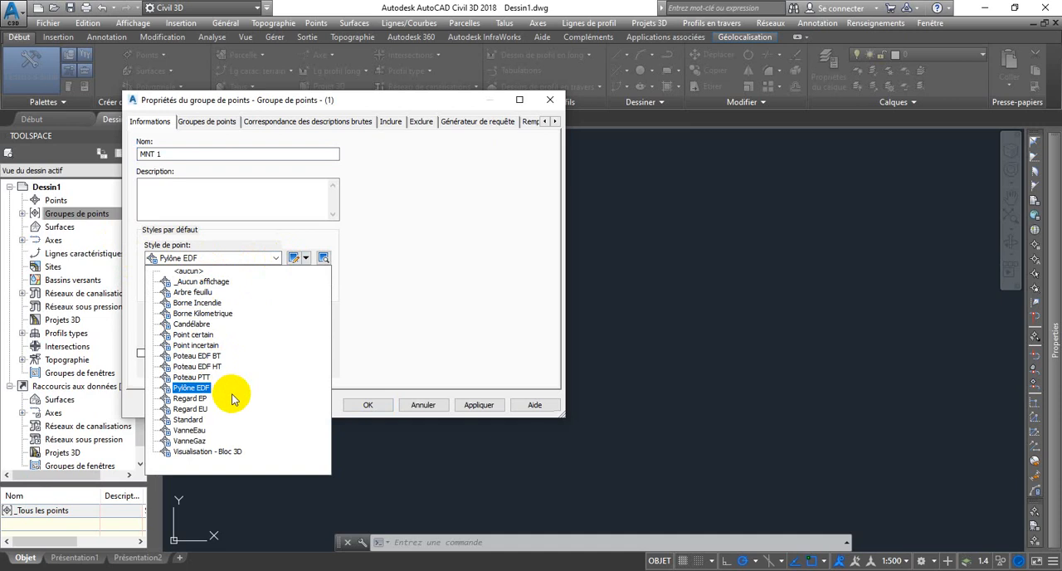
click(192, 293)
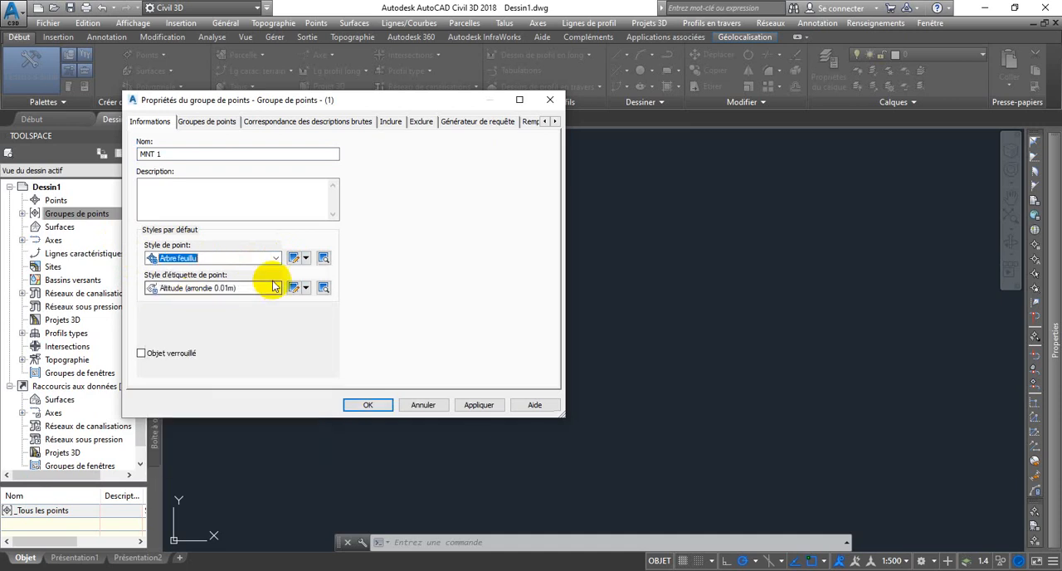
click(324, 258)
drag(495, 281, 474, 338)
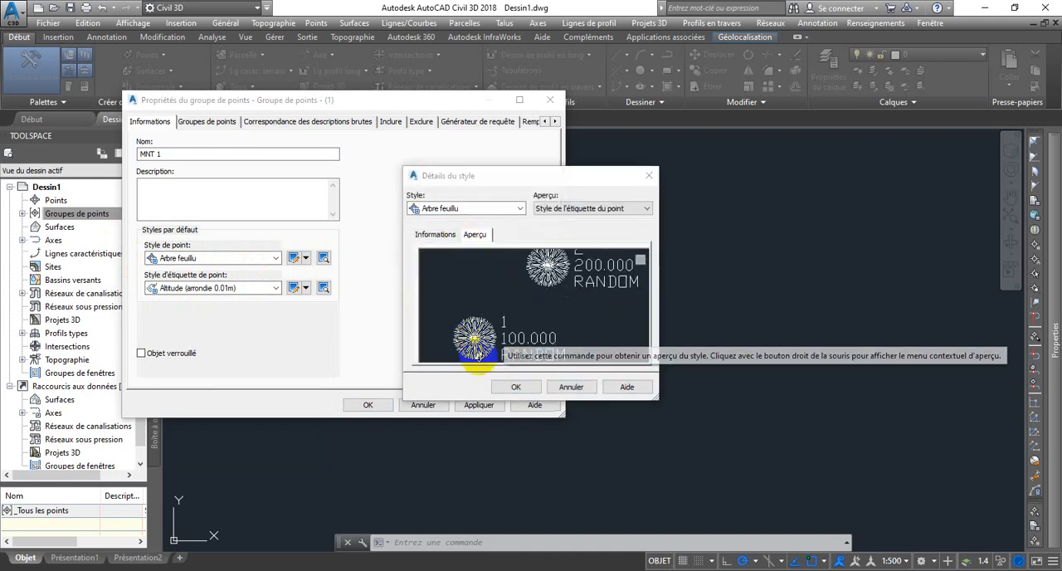
click(518, 385)
click(274, 258)
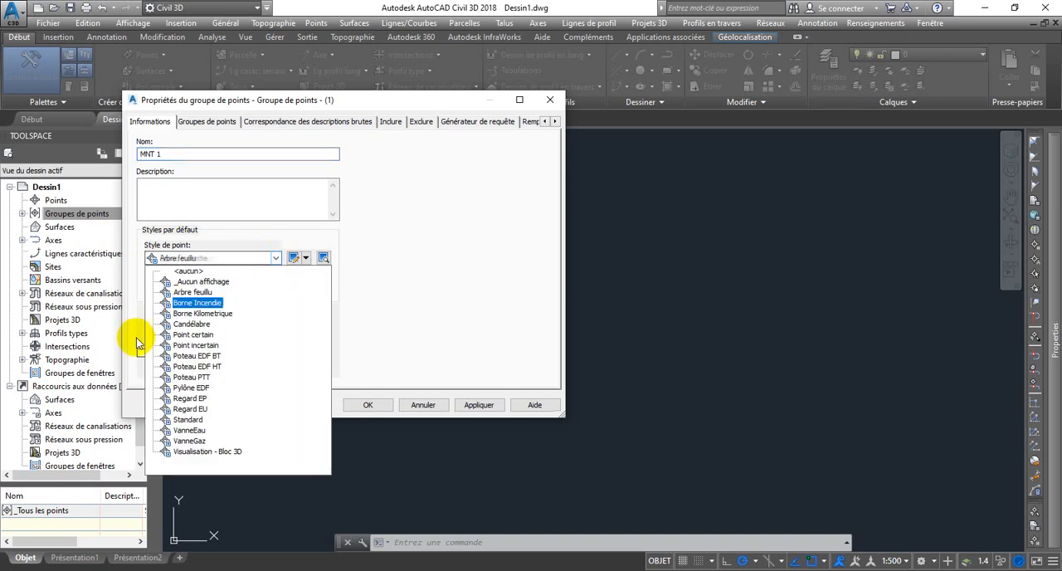
click(195, 342)
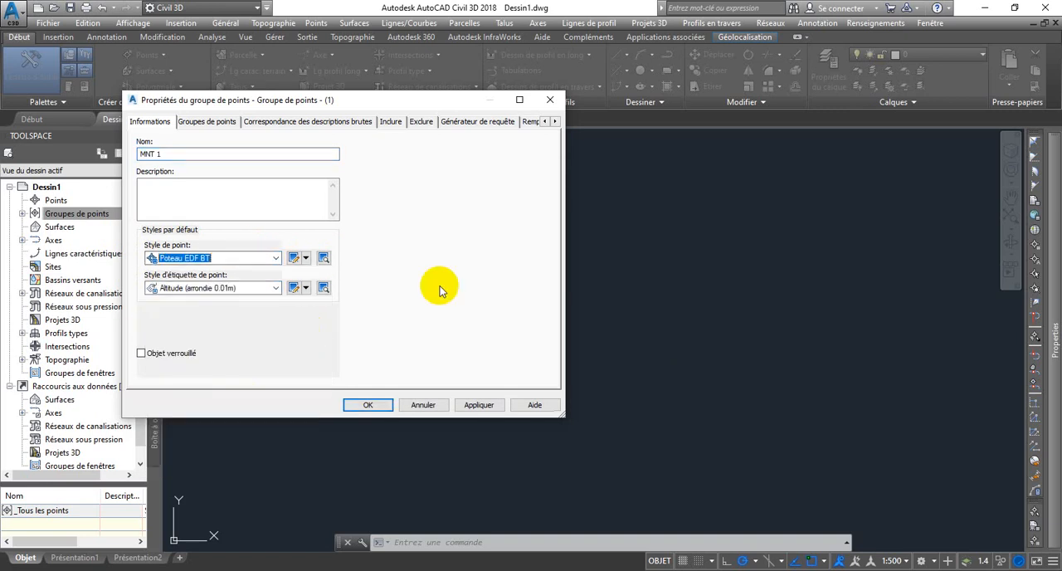
click(323, 259)
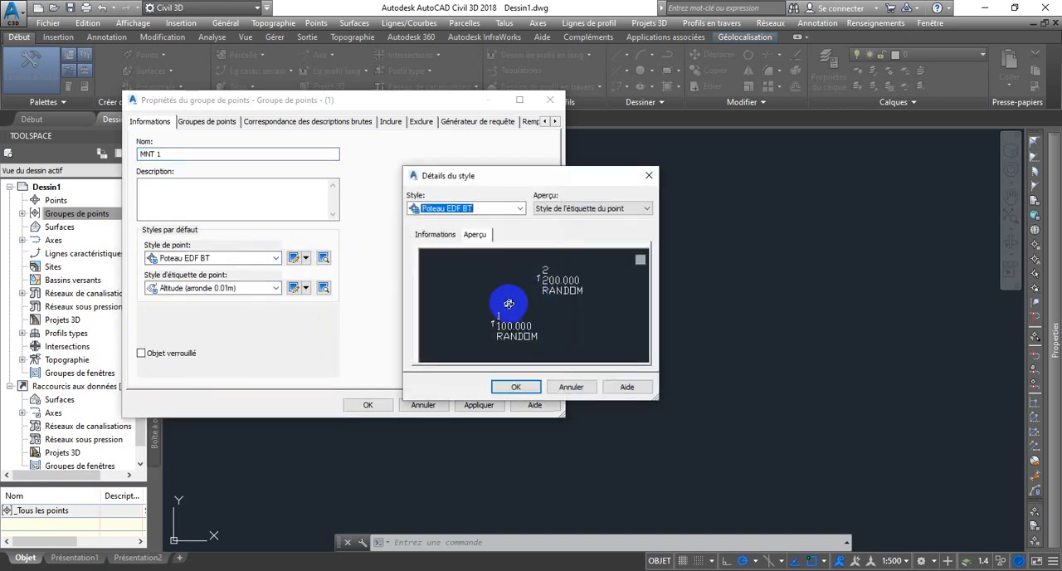
click(521, 387)
Step: Set the group's point style to Point certain and its label style to Matricule & Altitude (arrondie 0.01m), and create the group
click(276, 258)
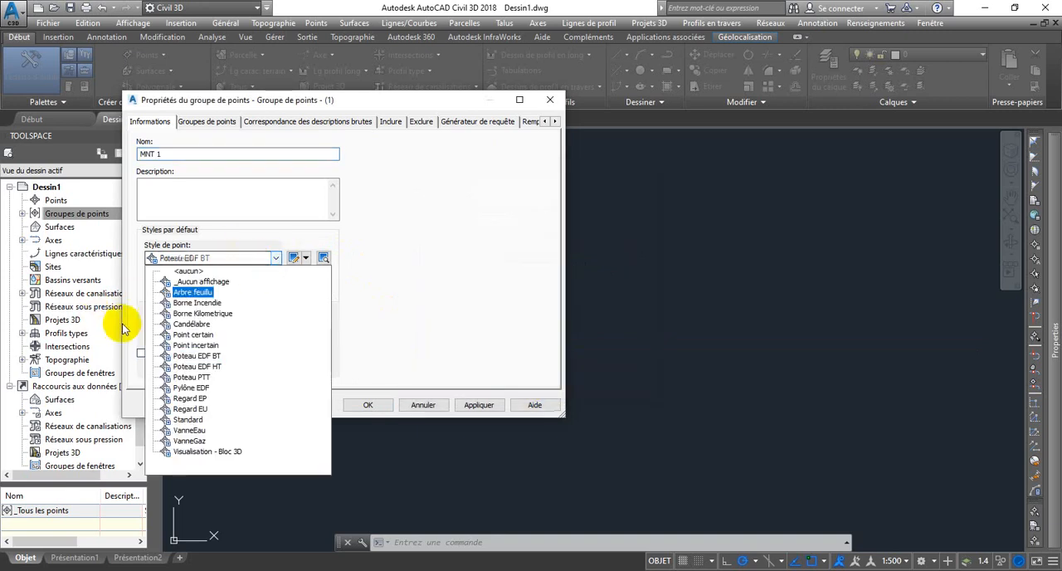
click(191, 335)
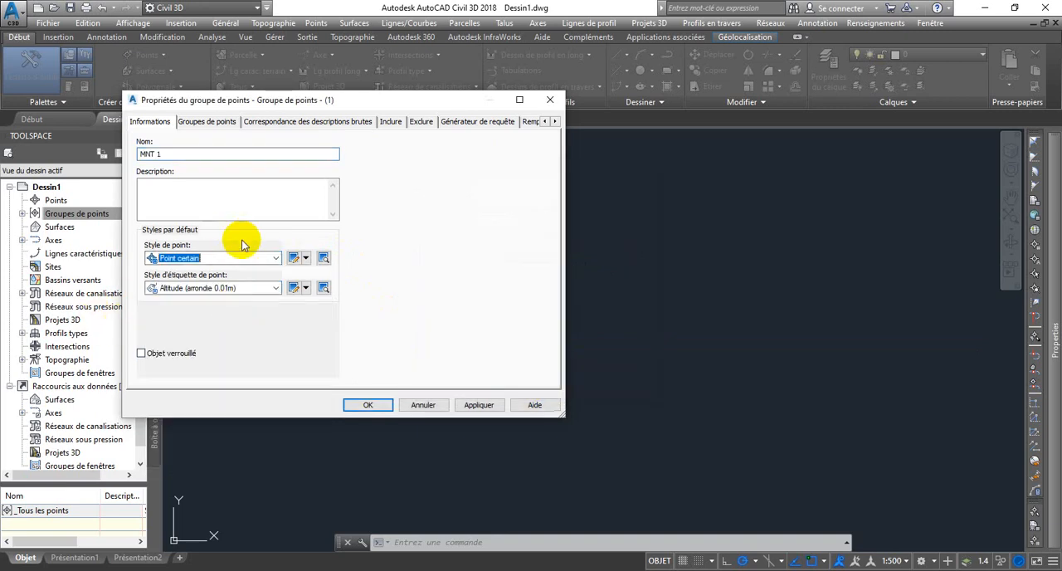
click(276, 295)
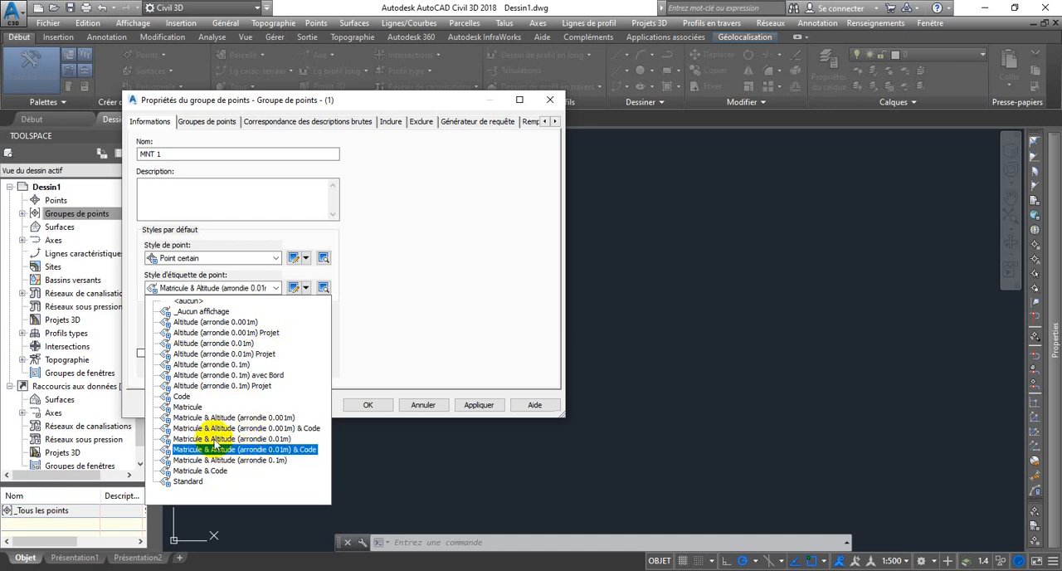
click(209, 438)
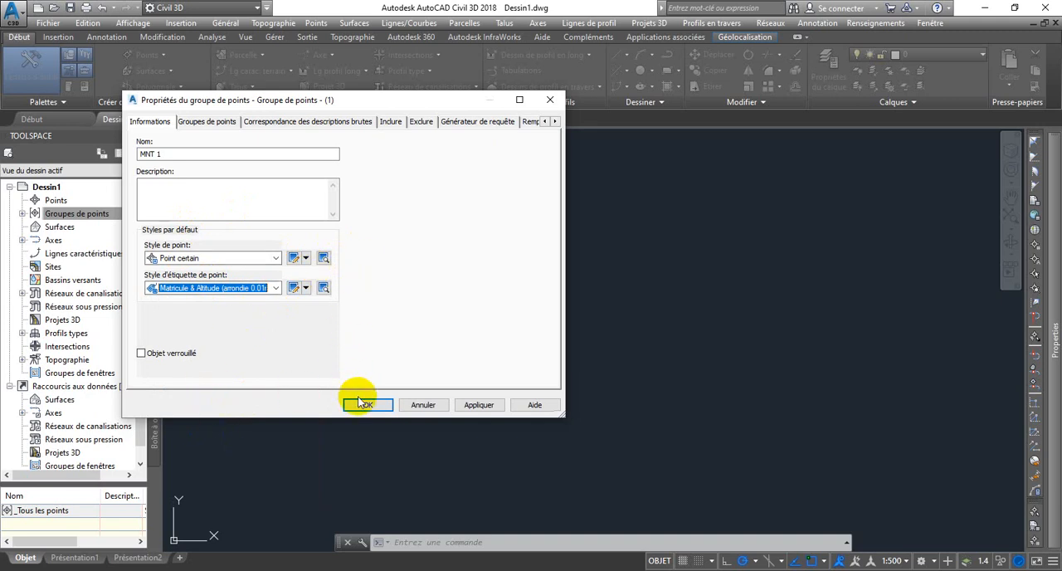
click(478, 404)
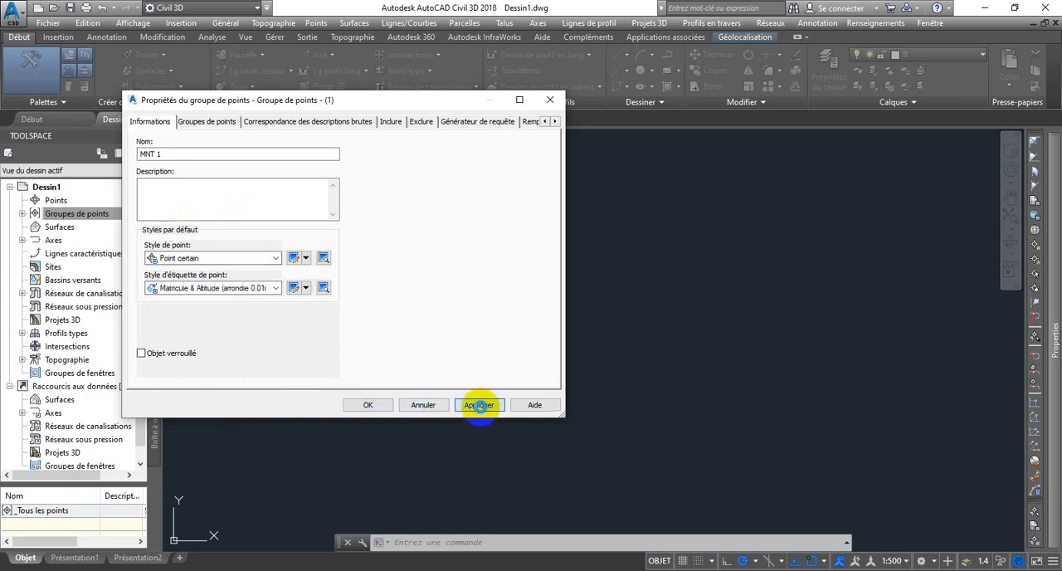
click(371, 405)
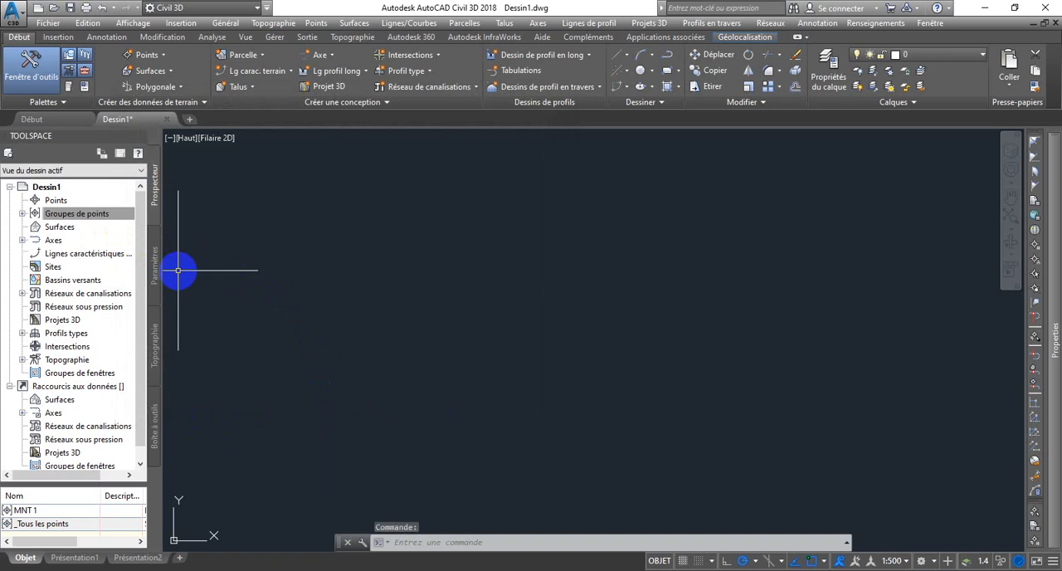
Step: Start a point import and add the coordinate text file from the desktop as its source
click(21, 214)
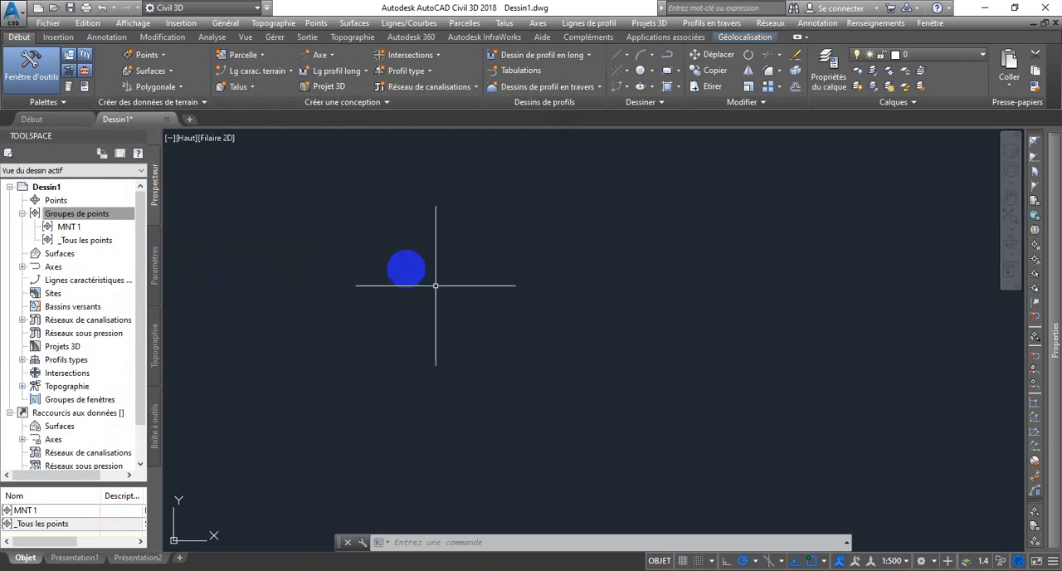
click(323, 25)
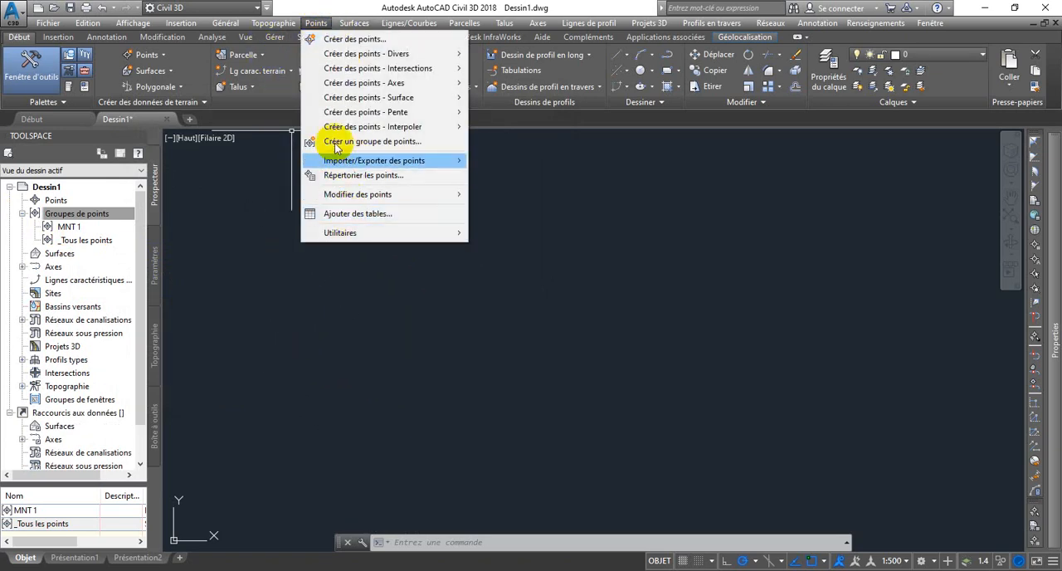
mouse_move(355, 162)
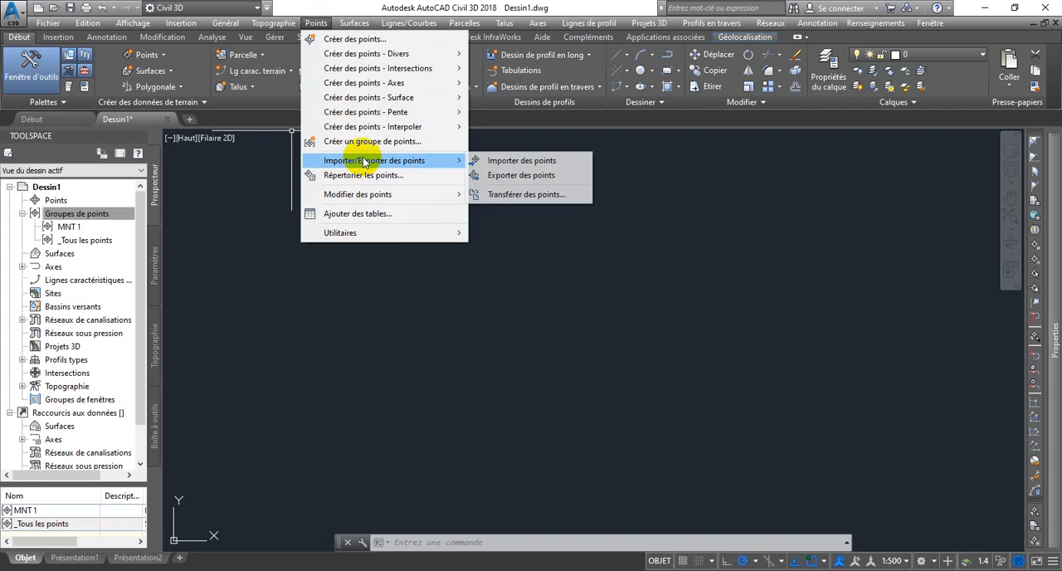
click(510, 161)
drag(356, 75, 290, 55)
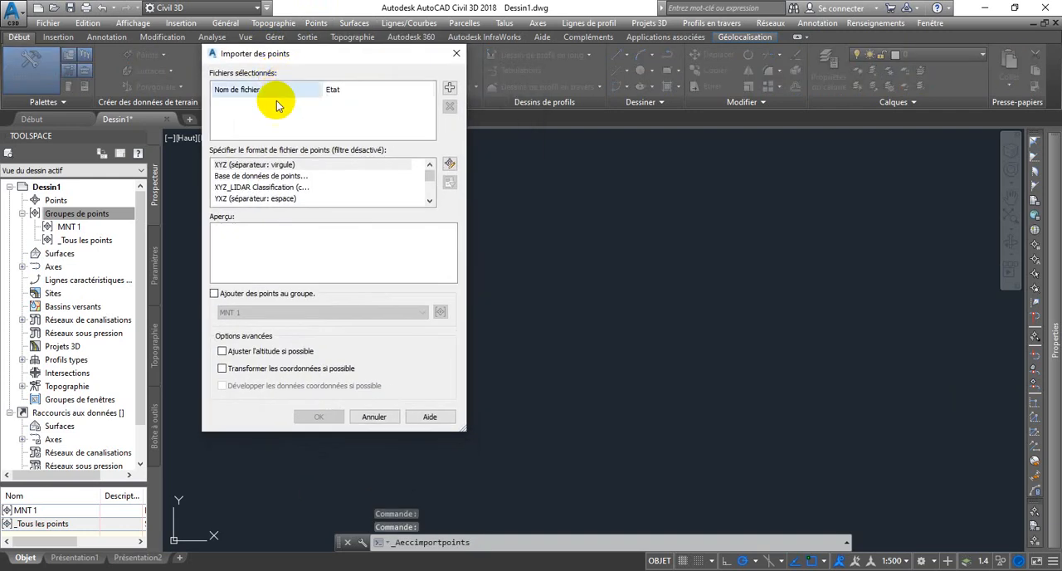
click(448, 88)
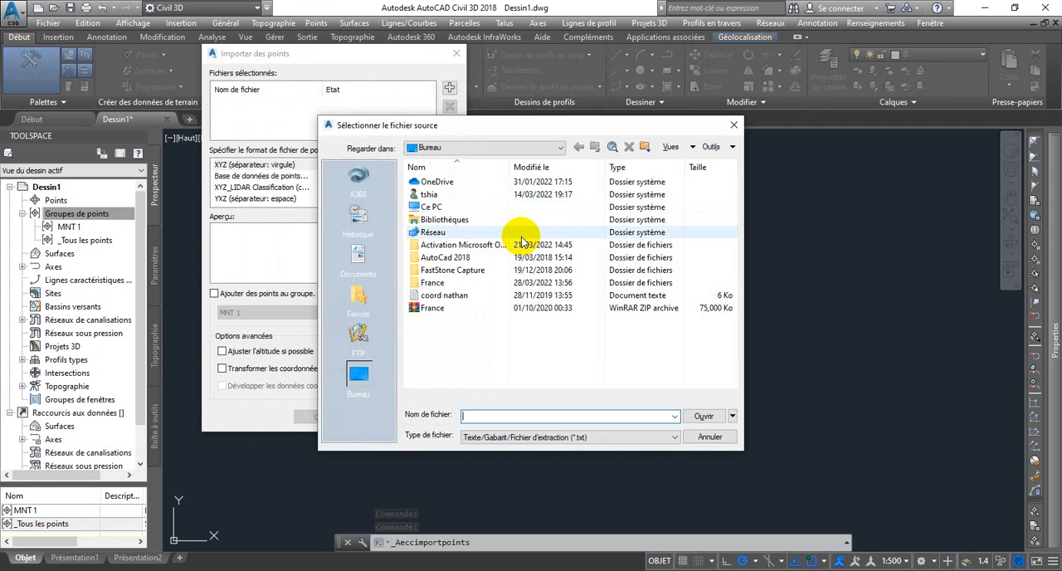
double_click(440, 296)
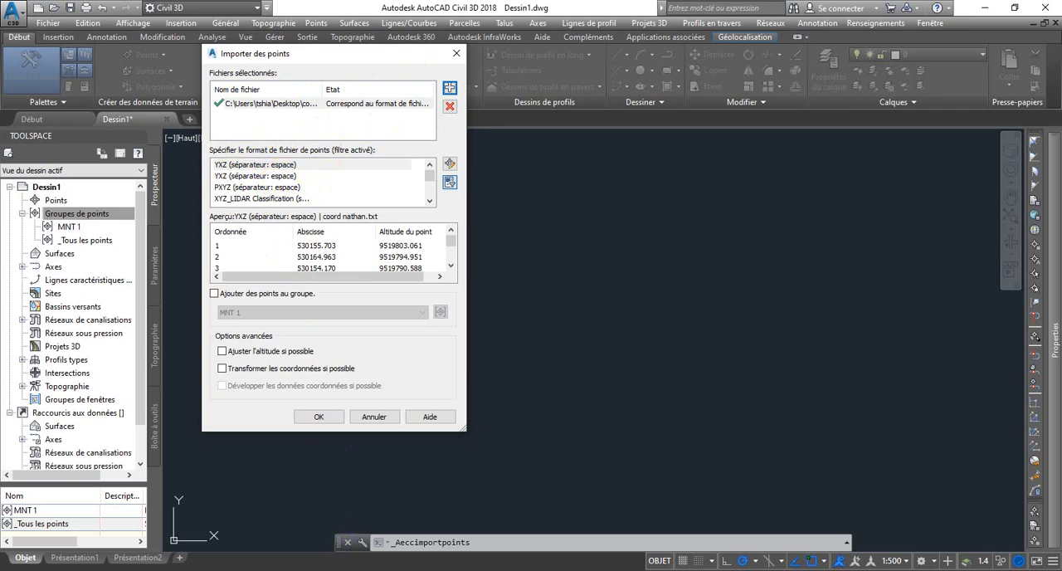
Step: Check the column order in the coordinate text file from the desktop folder
mouse_move(374, 569)
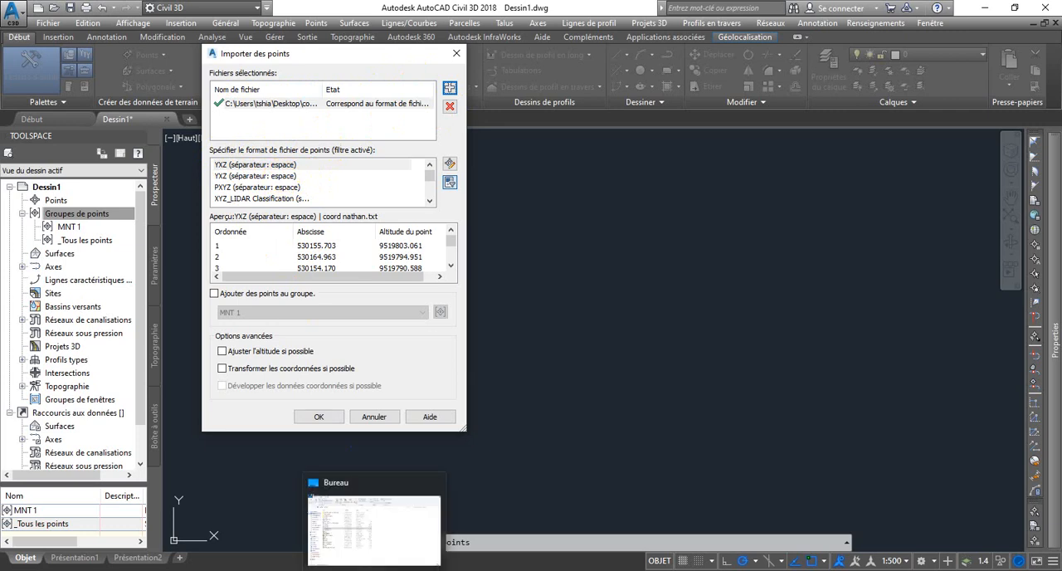
click(360, 548)
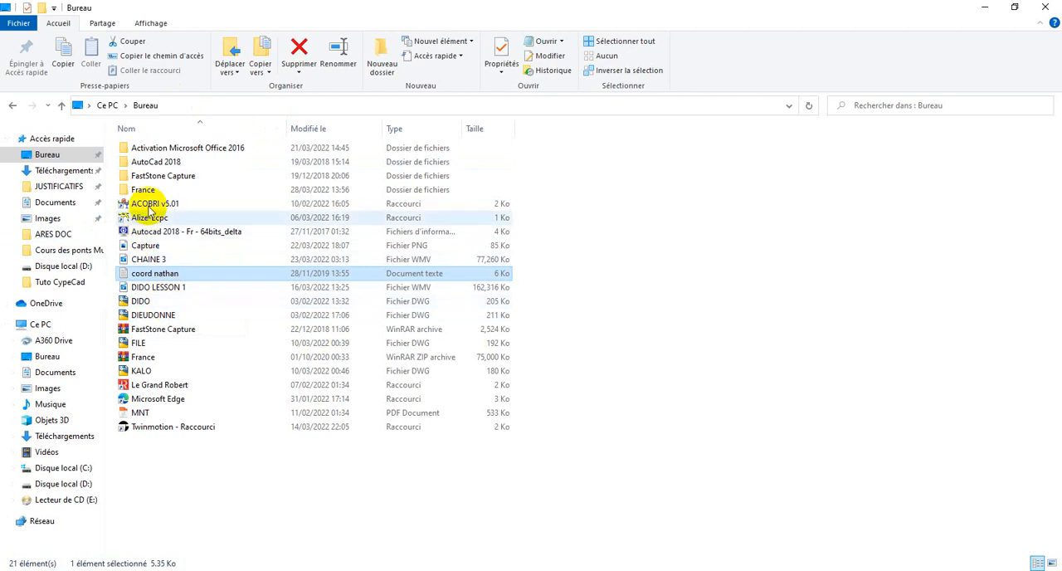
double_click(155, 273)
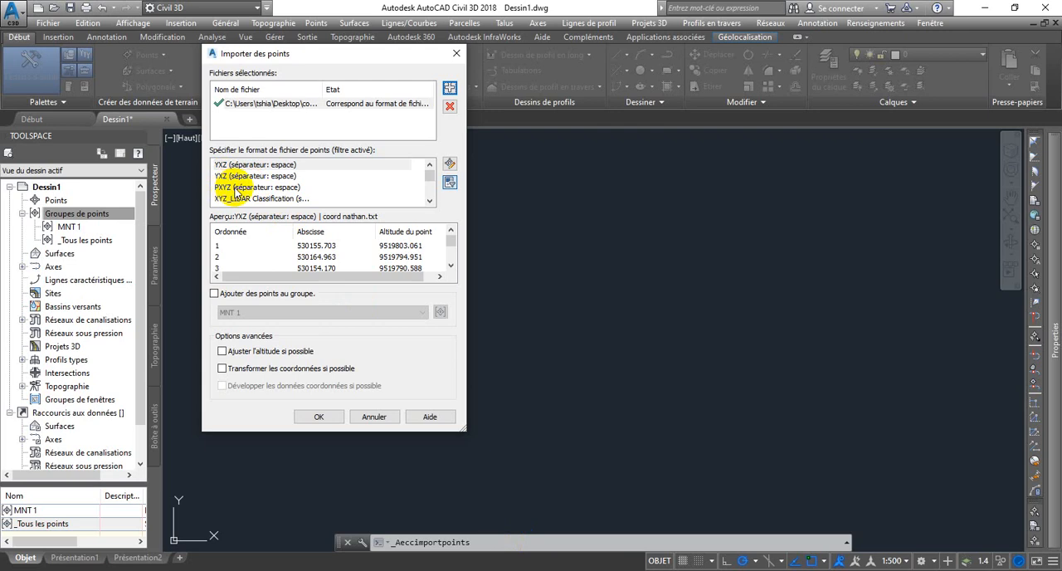
Step: Import the points in the PXYZ (séparateur: espace) format, adding them to the MNT 1 group
click(246, 189)
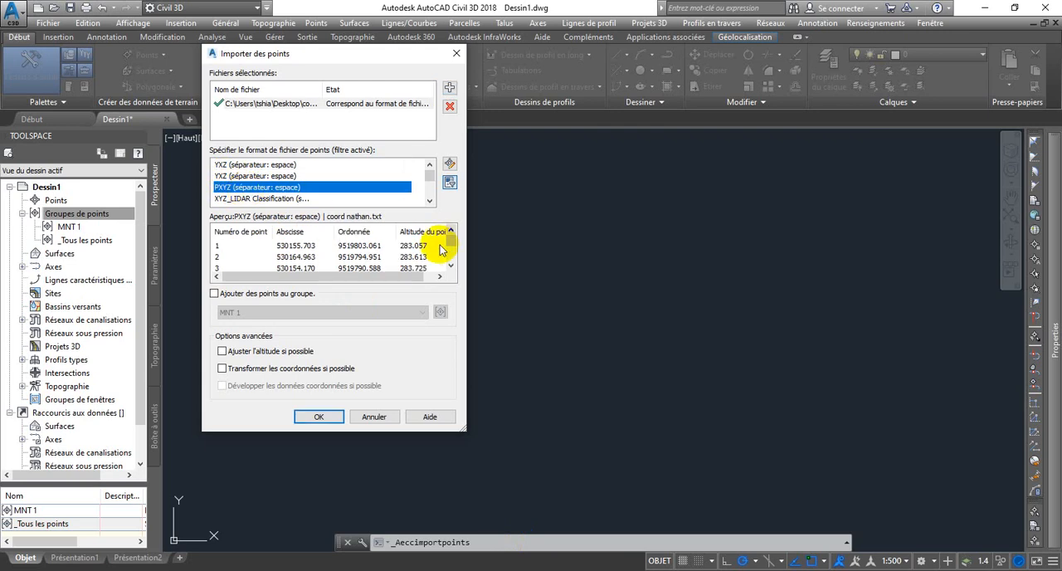
click(214, 294)
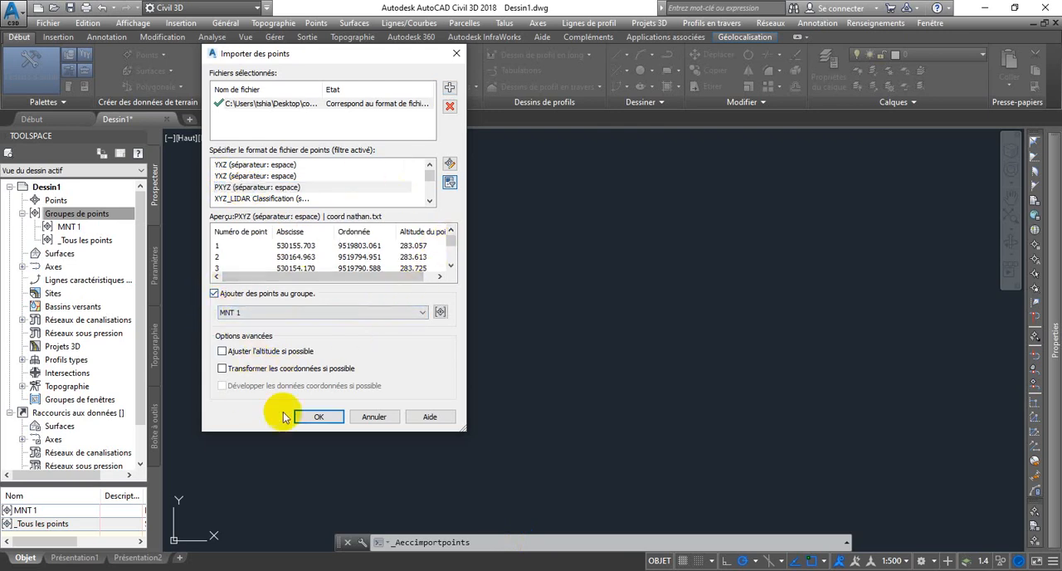
click(317, 418)
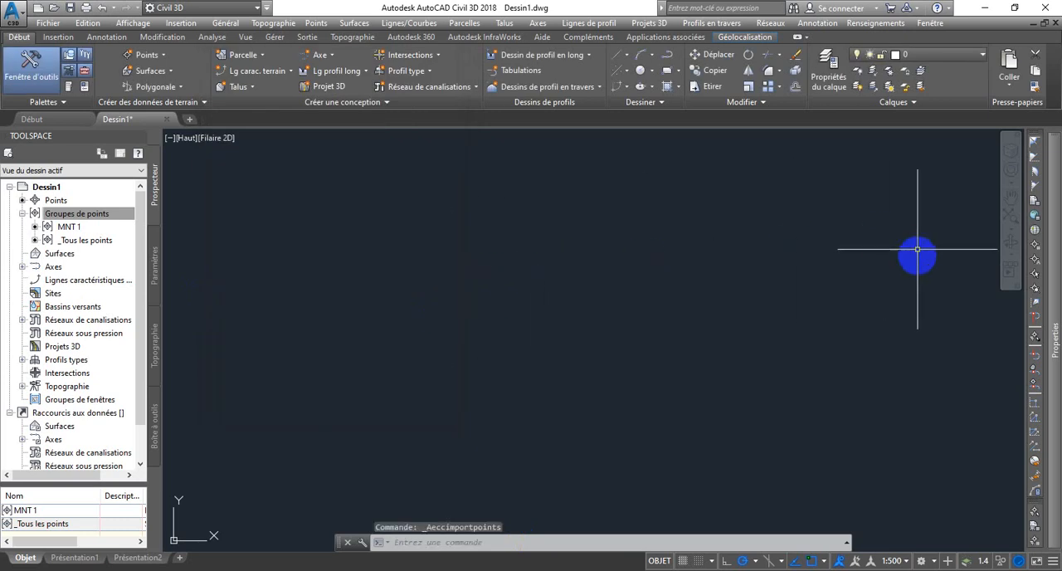
Step: Close the Properties palette
mouse_move(1055, 124)
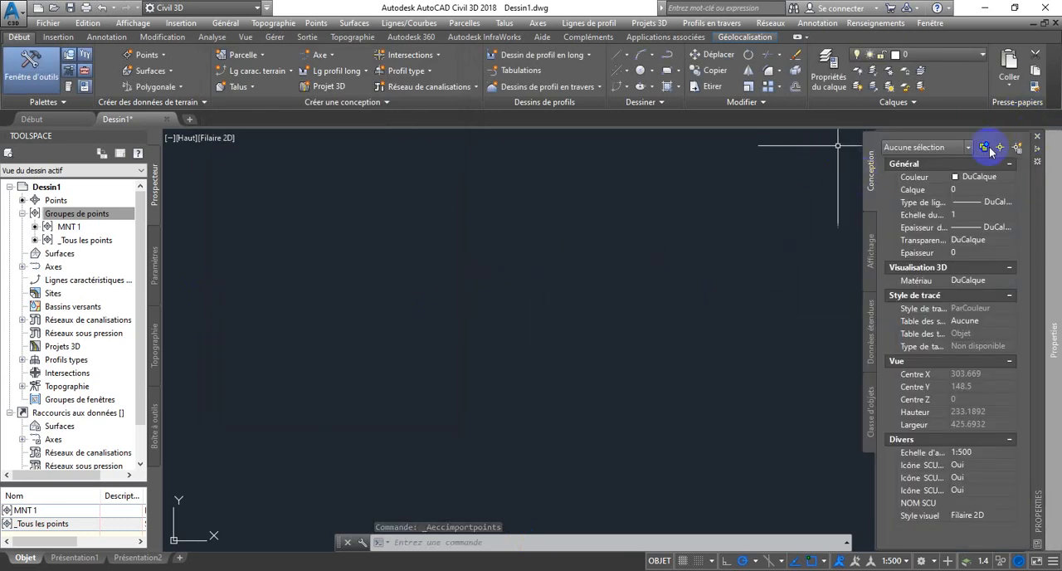
click(1036, 140)
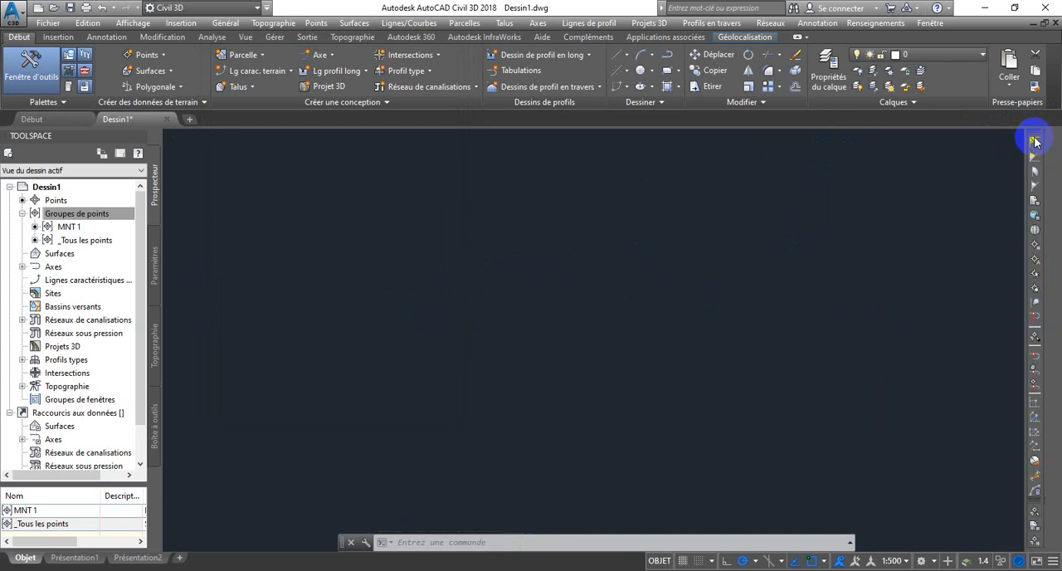
Step: Rotate the top view of the imported points so that north faces up
click(1027, 151)
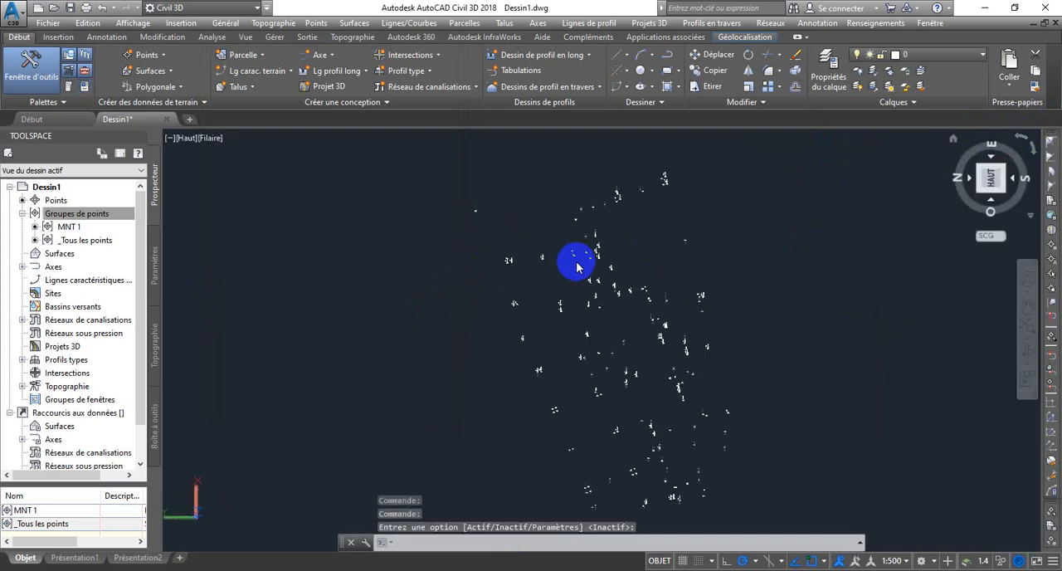
scroll(614, 273, up, 5)
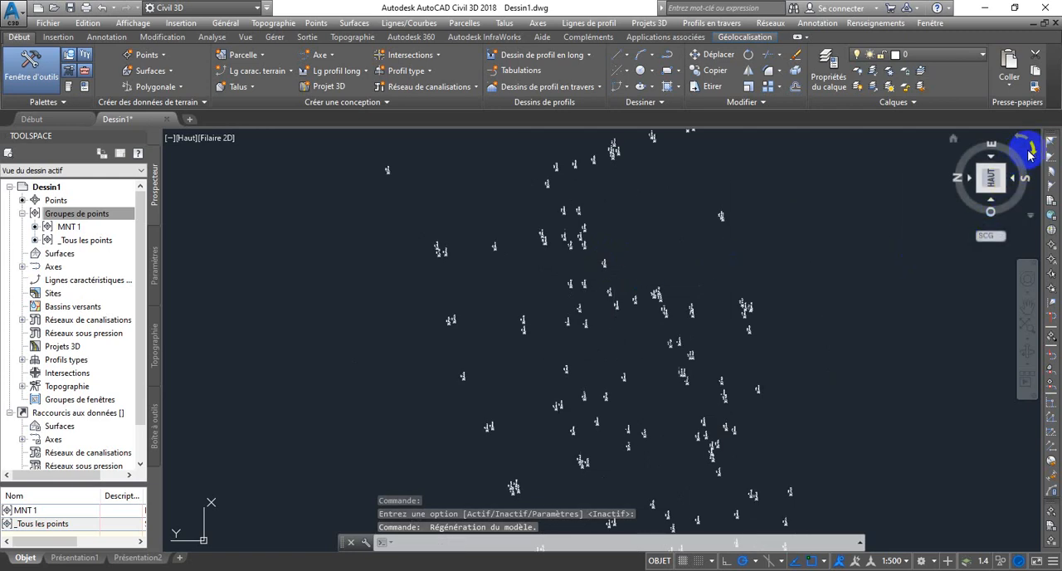
mouse_move(1029, 153)
mouse_down()
mouse_move(729, 245)
mouse_move(900, 220)
mouse_move(526, 375)
mouse_move(523, 362)
mouse_up()
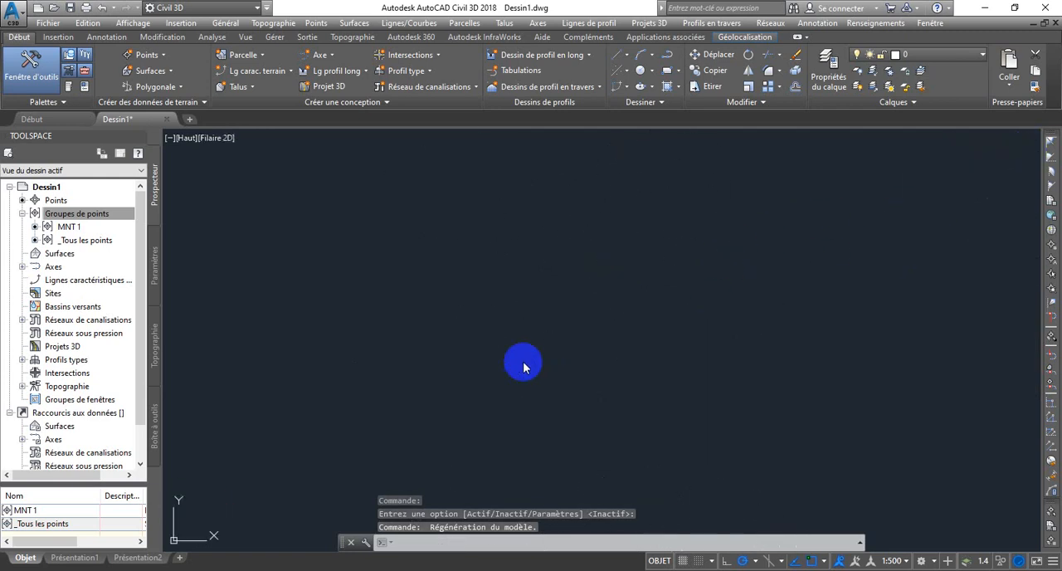
scroll(538, 344, up, 8)
scroll(592, 299, down, 8)
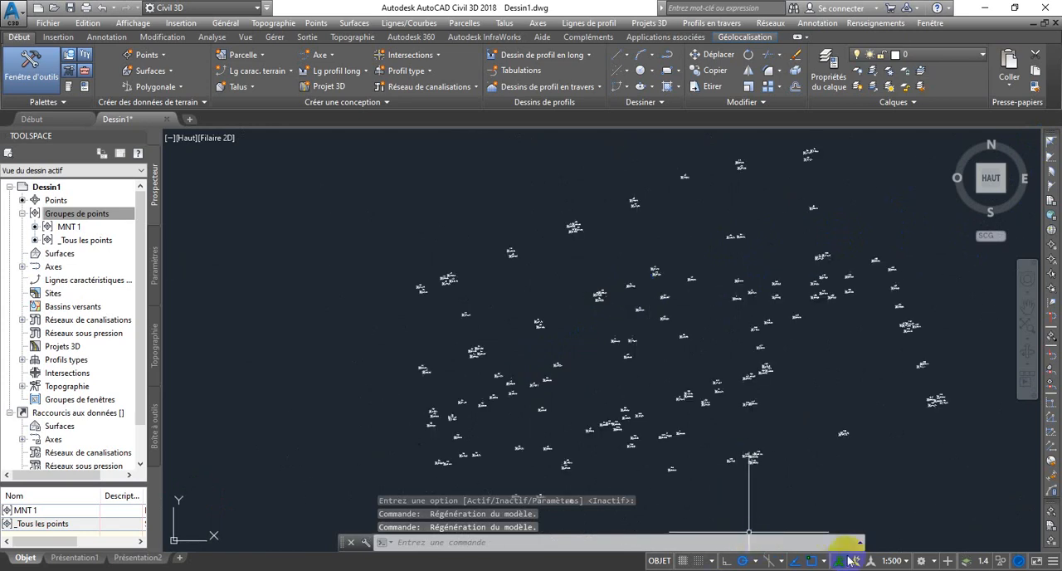
Step: Set the annotation scale to 1:100 to shrink the point labels
click(892, 561)
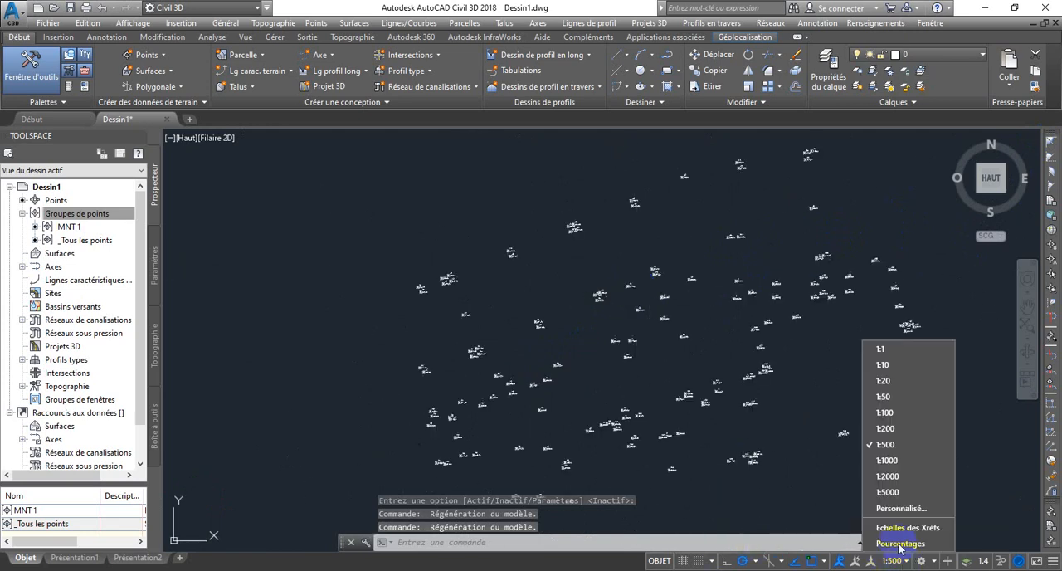
click(884, 412)
scroll(741, 309, up, 6)
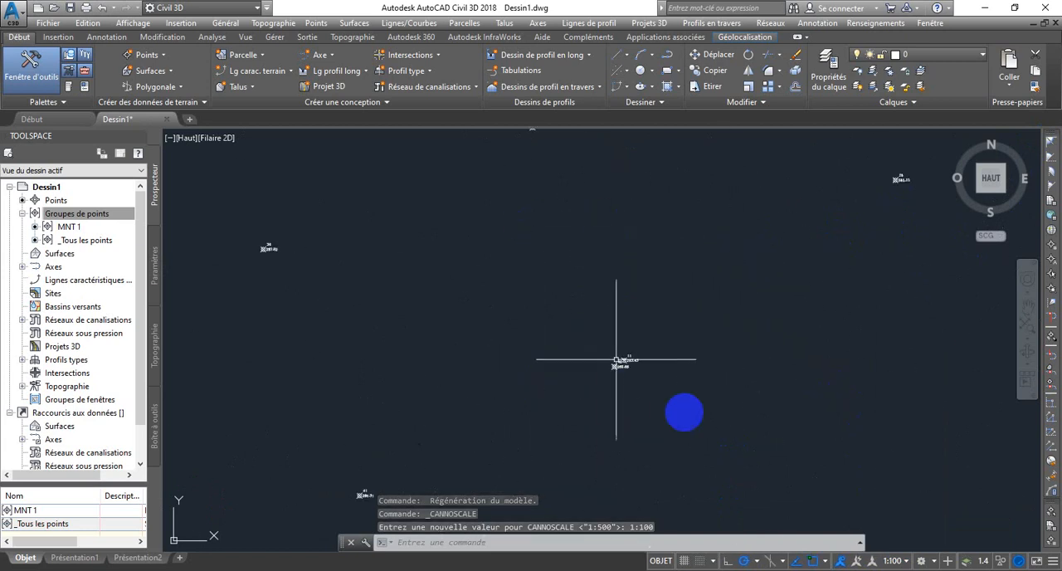
scroll(630, 369, up, 5)
scroll(548, 355, down, 6)
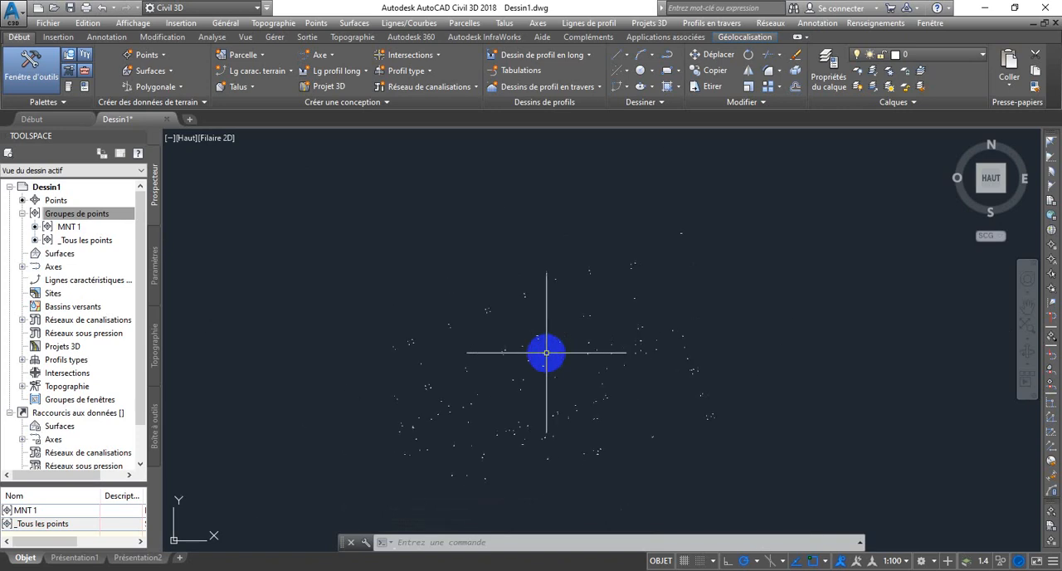
middle_drag(546, 353, 559, 326)
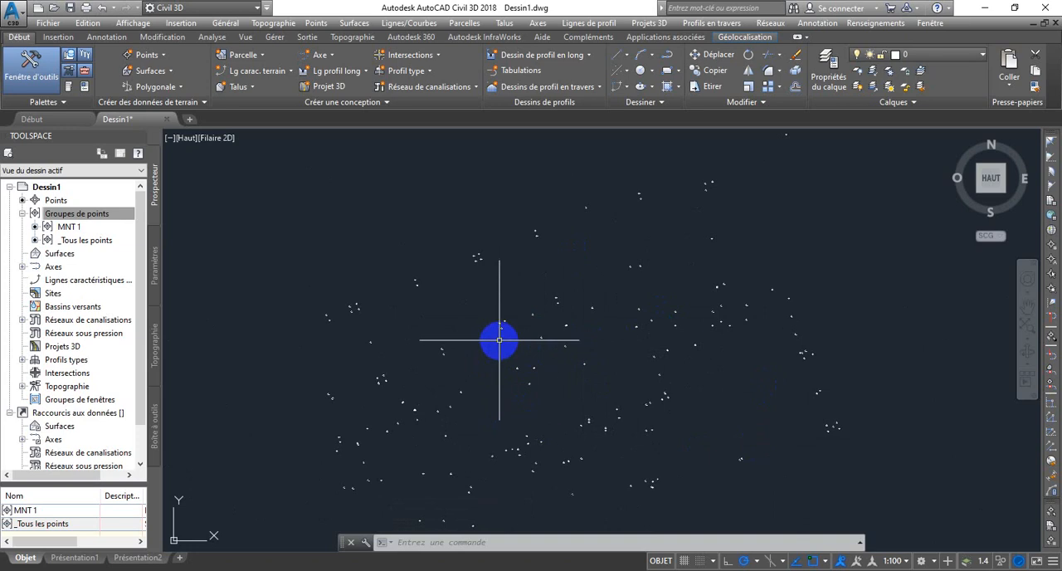
Step: Start a new surface of type Surface triangulée and name it Surface - MNT1
click(79, 213)
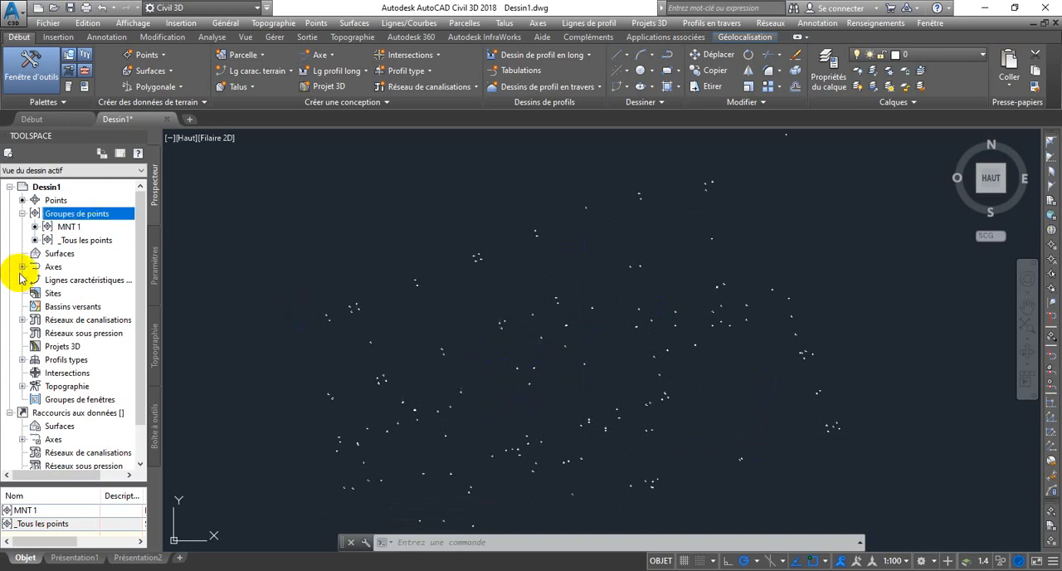
click(59, 253)
right_click(76, 260)
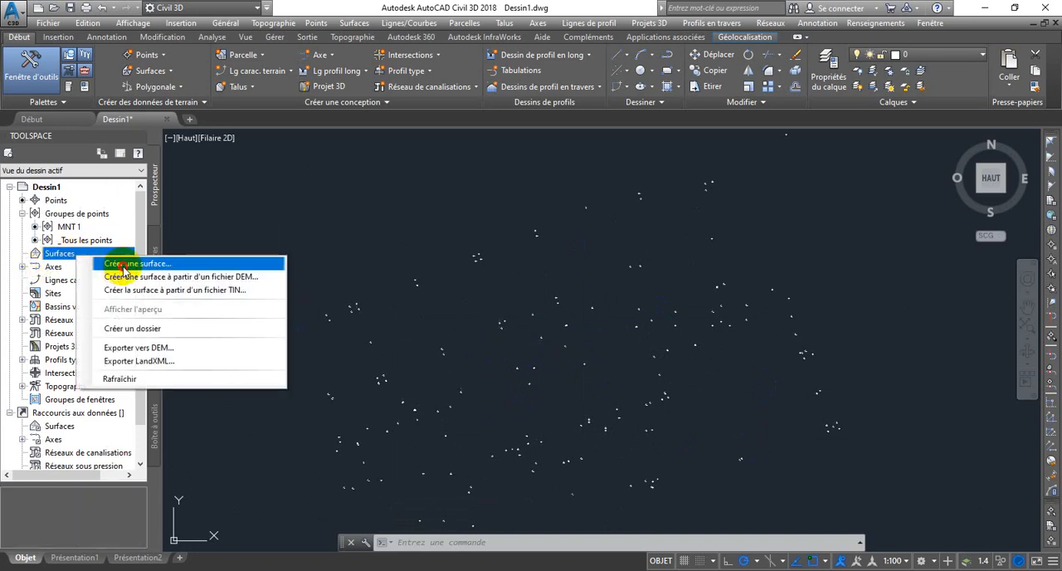
click(150, 263)
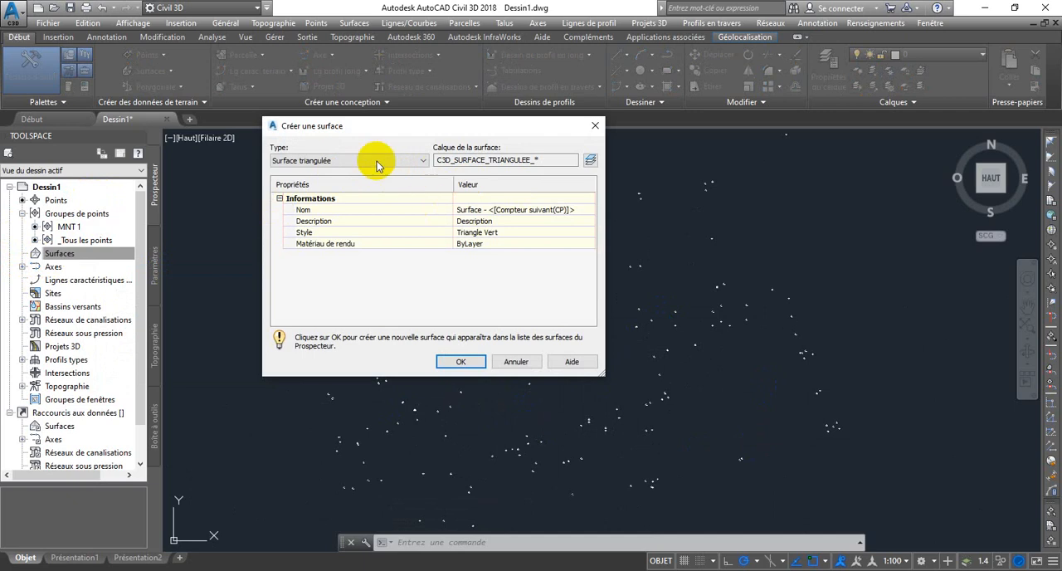
click(419, 166)
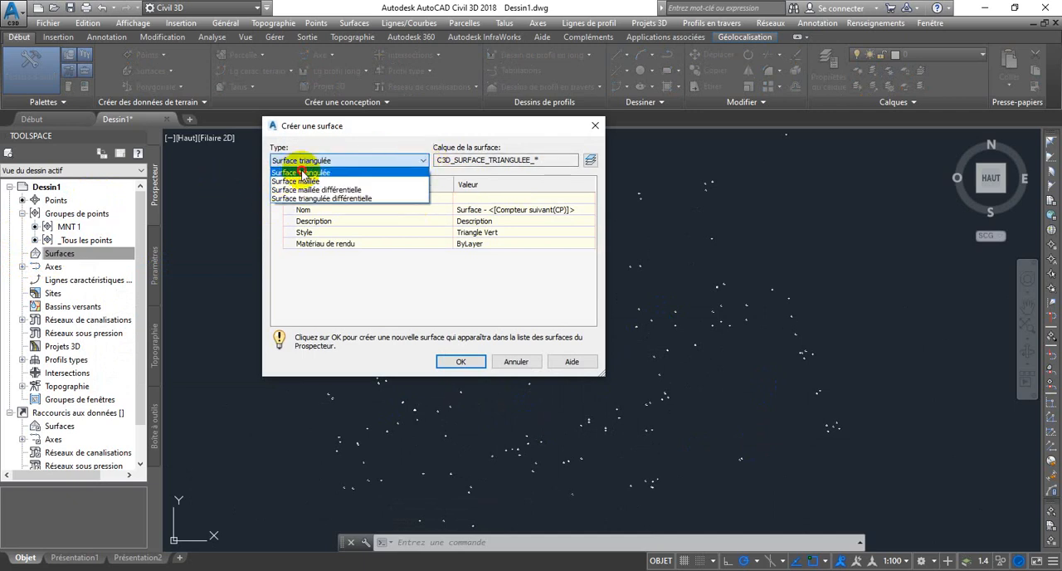
click(282, 174)
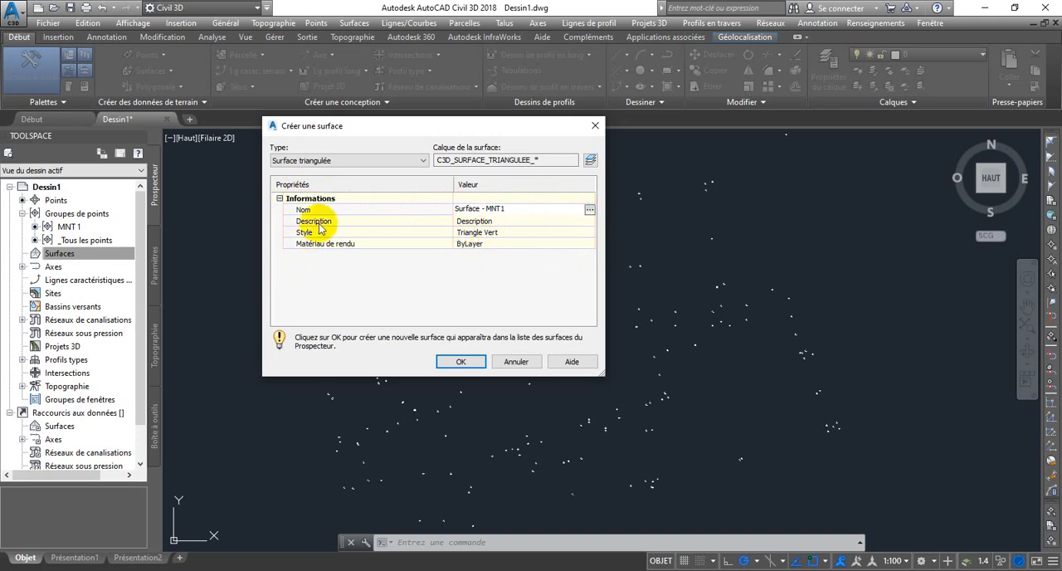
Step: Give the new surface the style Courbe de Niveau 1m-5m, check the style's preview, and create the surface
click(520, 234)
click(589, 233)
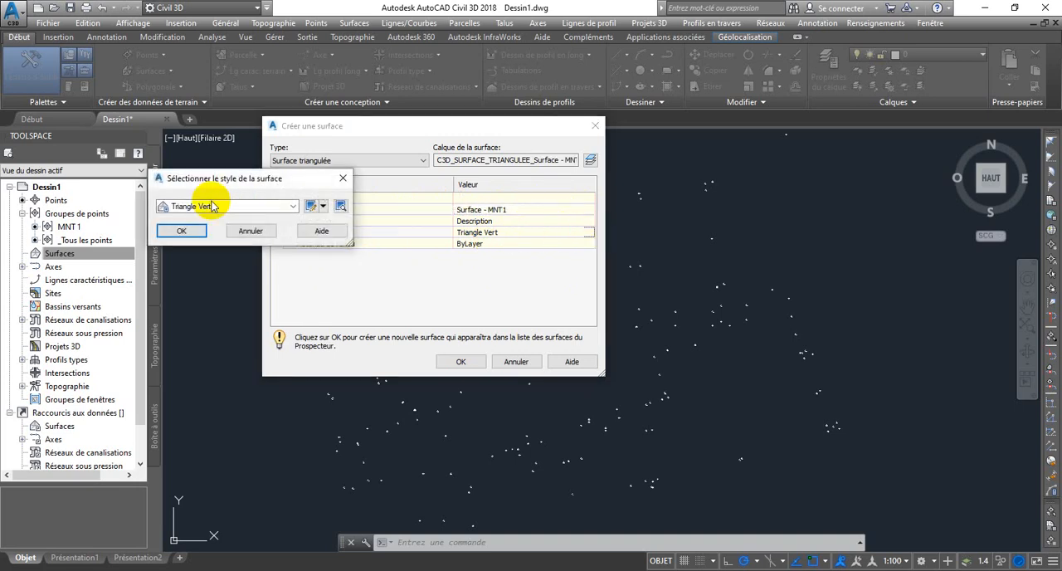
click(292, 207)
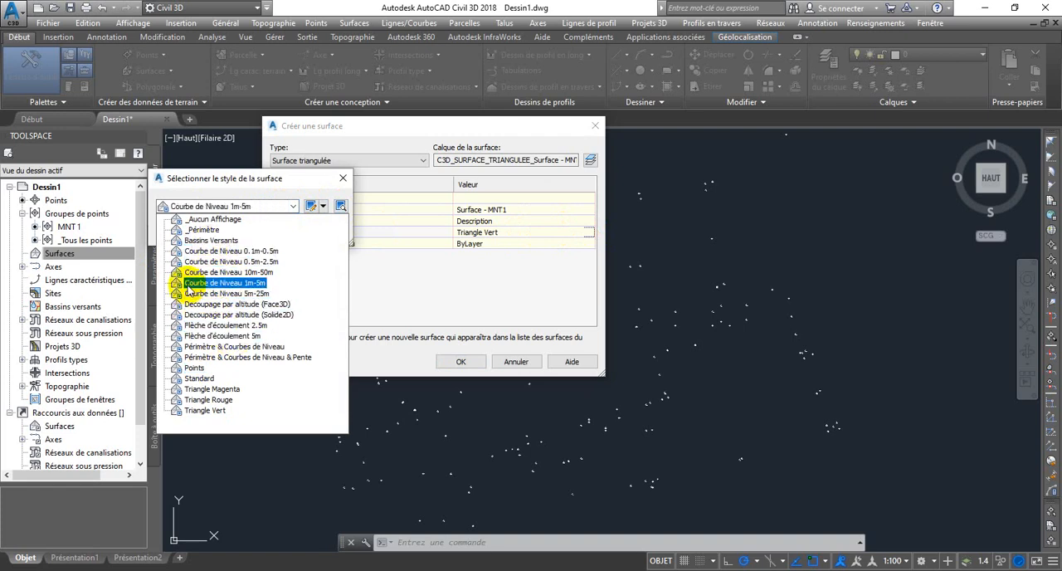
click(238, 285)
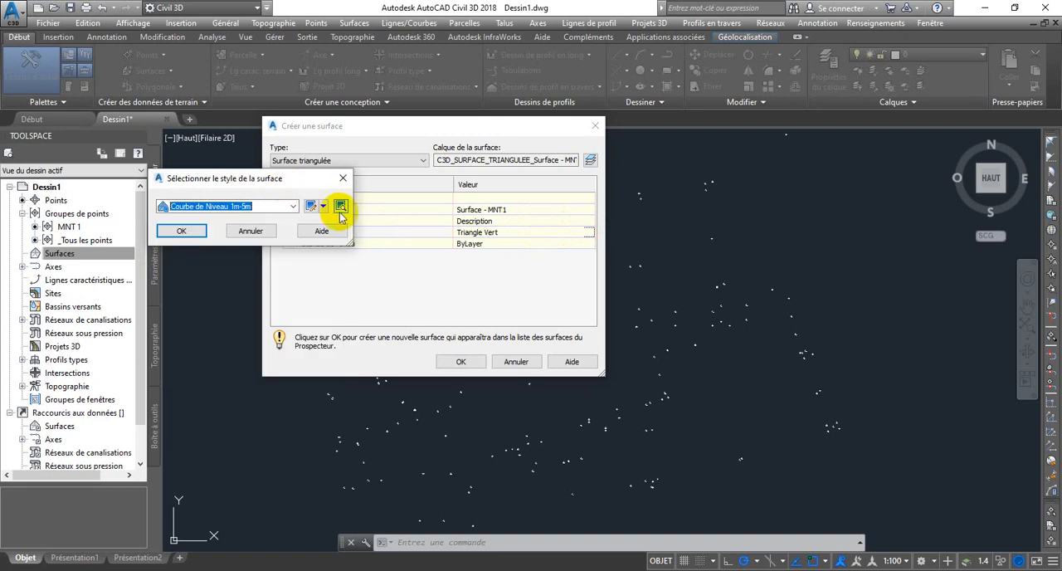
click(340, 208)
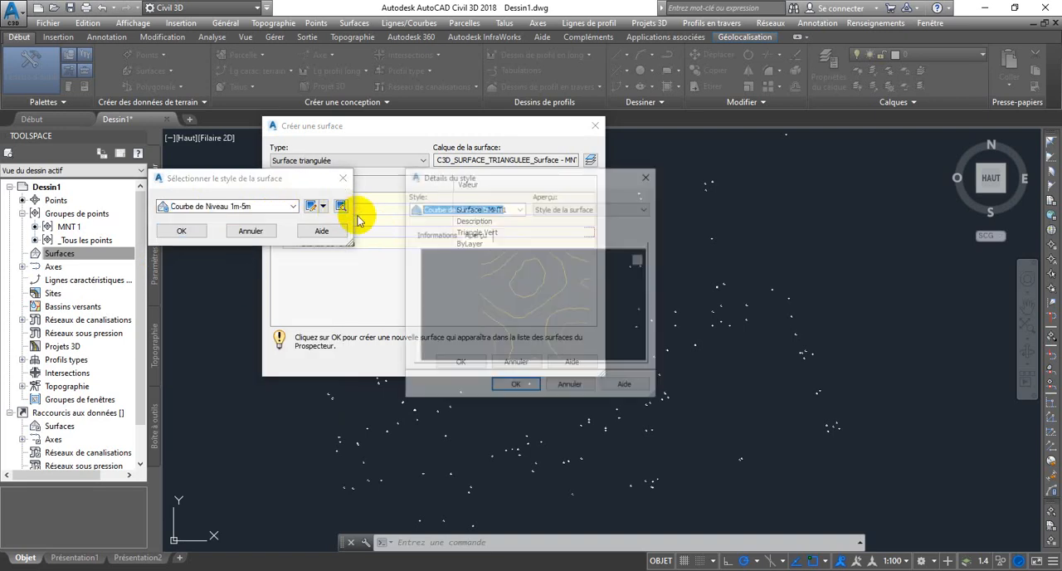
drag(513, 272, 546, 279)
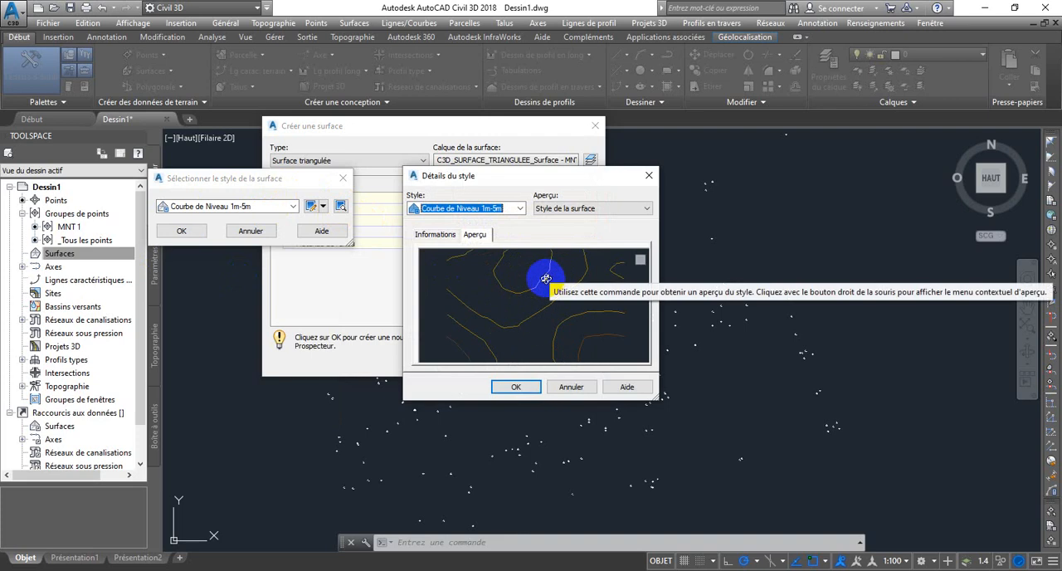
click(510, 387)
click(183, 233)
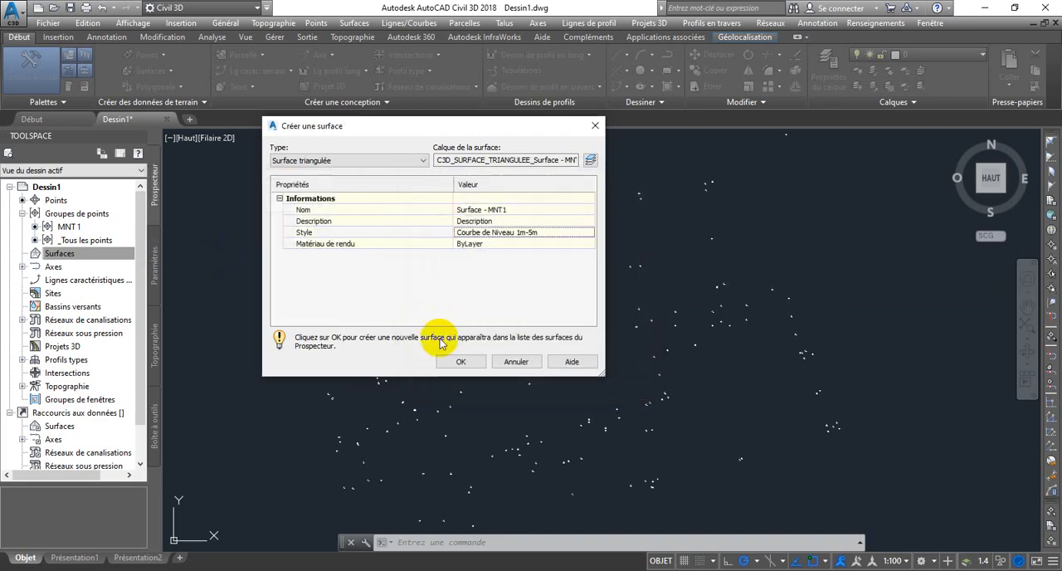
click(454, 365)
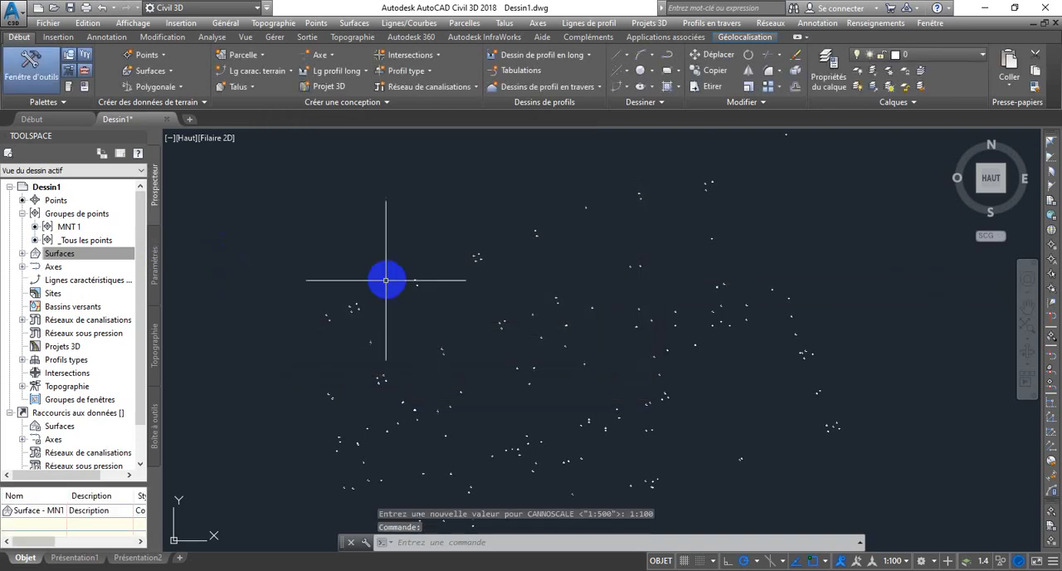
Step: Add the MNT 1 point group to the definition of Surface - MNT1
scroll(452, 327, down, 3)
scroll(493, 351, up, 3)
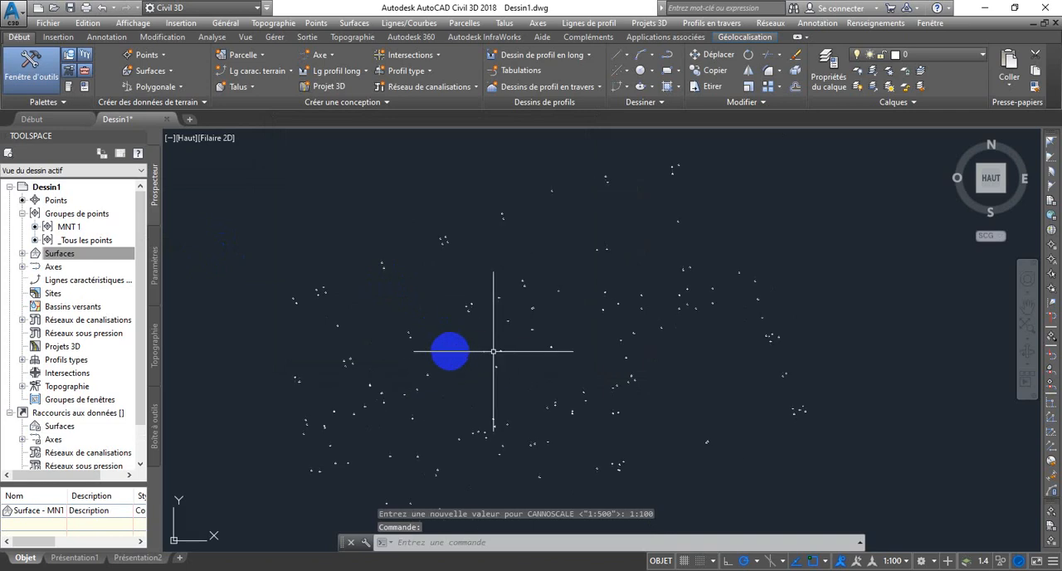
click(22, 254)
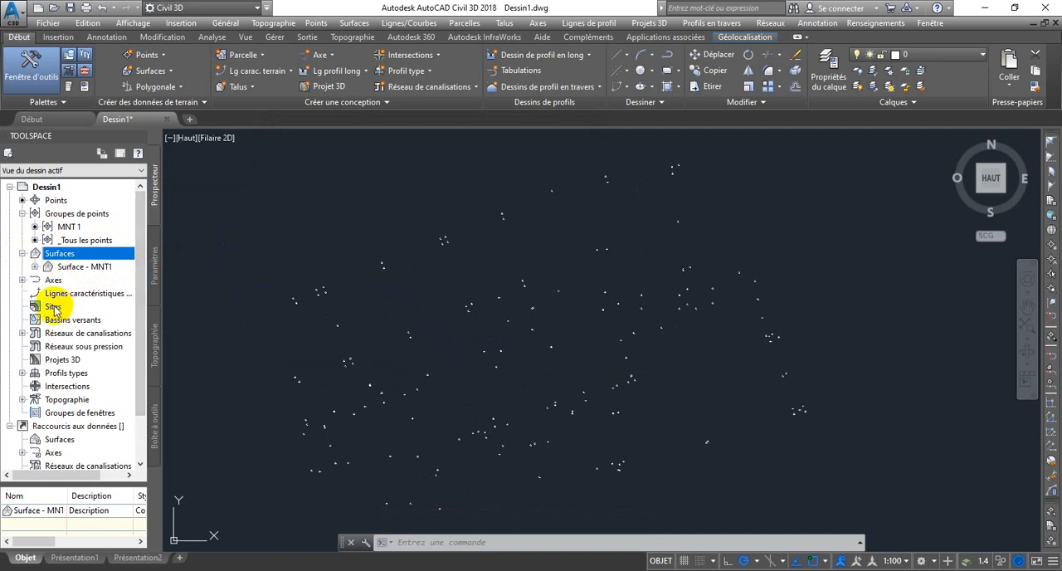
click(35, 267)
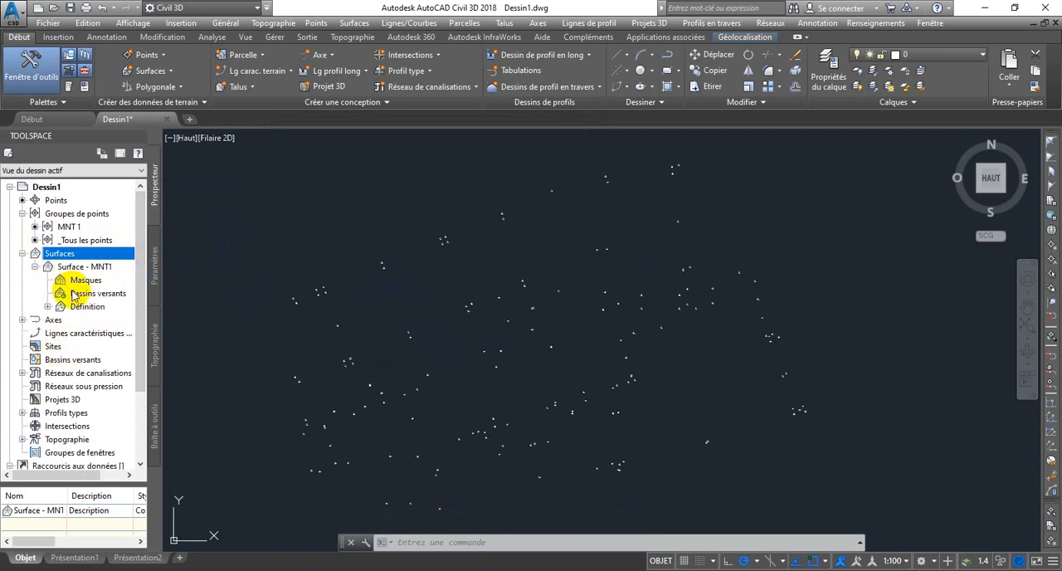
click(47, 307)
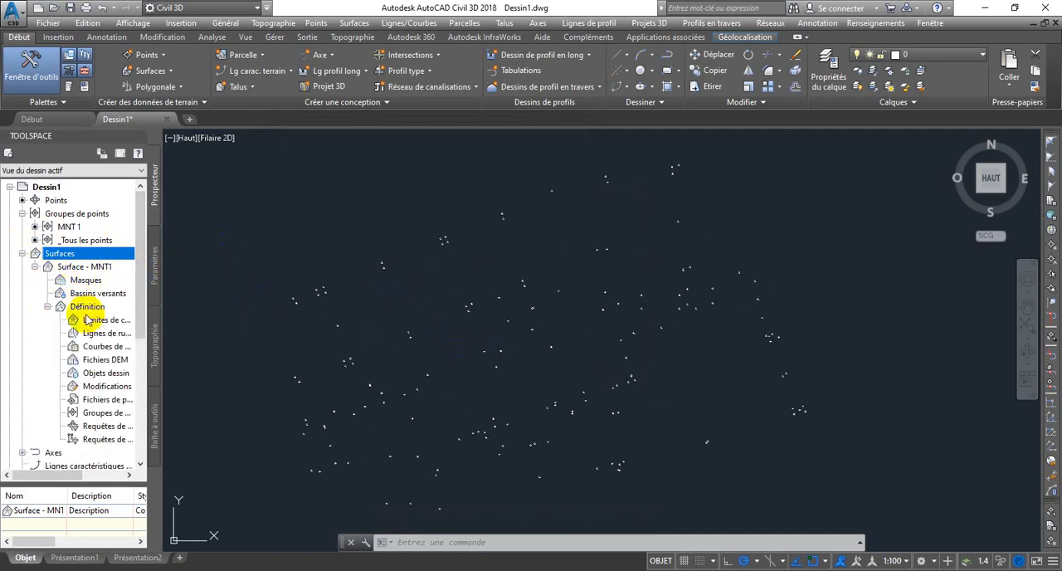
click(93, 414)
right_click(93, 414)
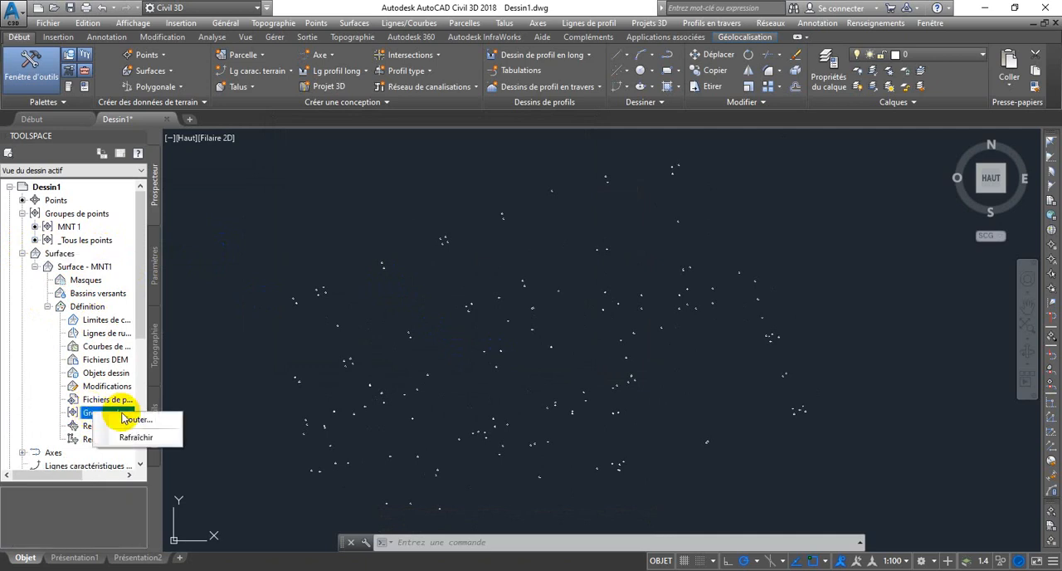
click(134, 420)
click(448, 268)
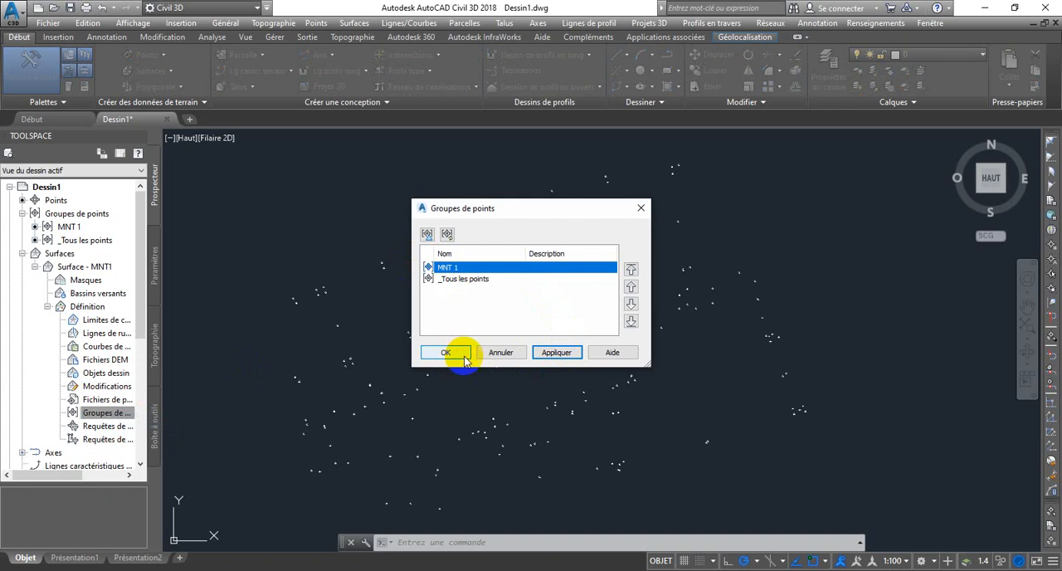
click(445, 352)
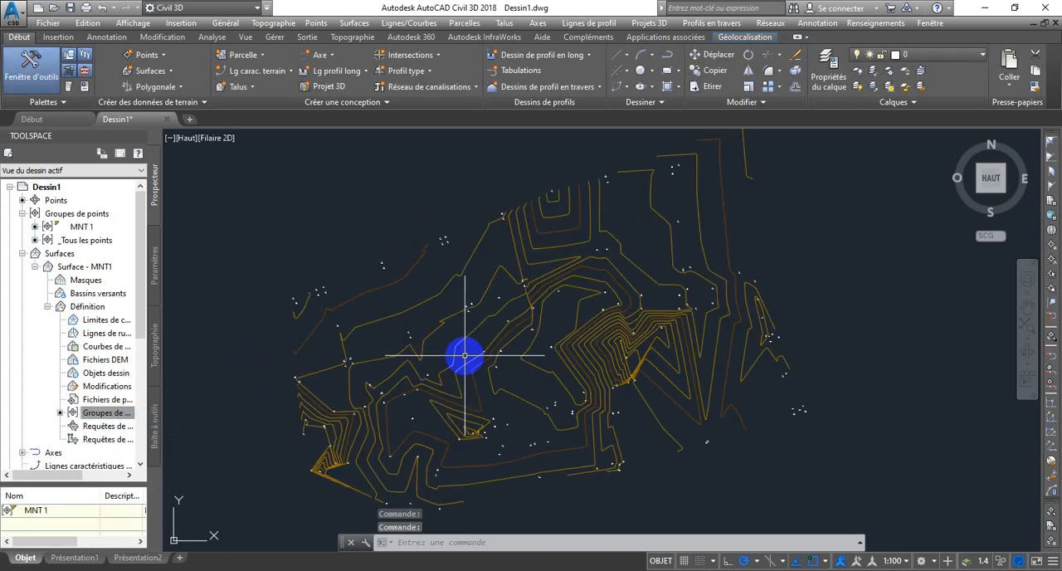
Step: Examine the contour lines of Surface - MNT1 close up and as a whole
scroll(491, 268, down, 4)
scroll(503, 287, up, 4)
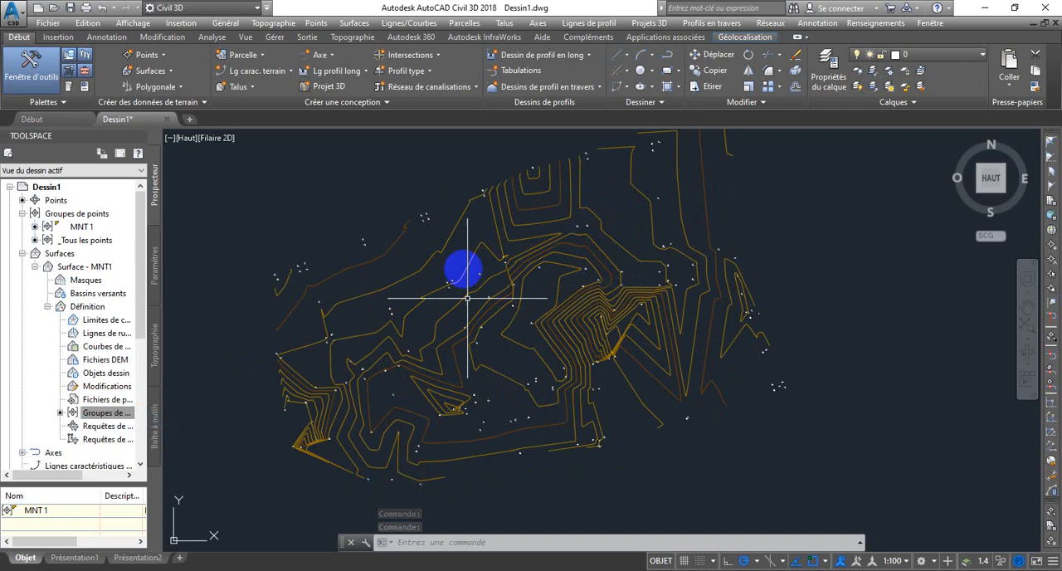
scroll(531, 323, up, 5)
scroll(626, 268, down, 2)
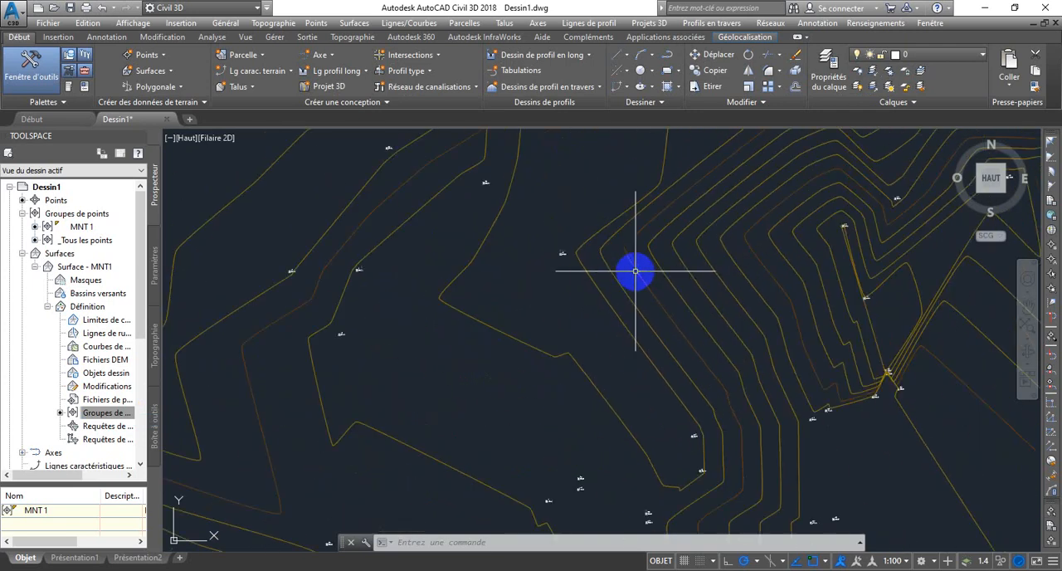
scroll(612, 266, up, 2)
scroll(572, 258, up, 1)
scroll(561, 256, down, 6)
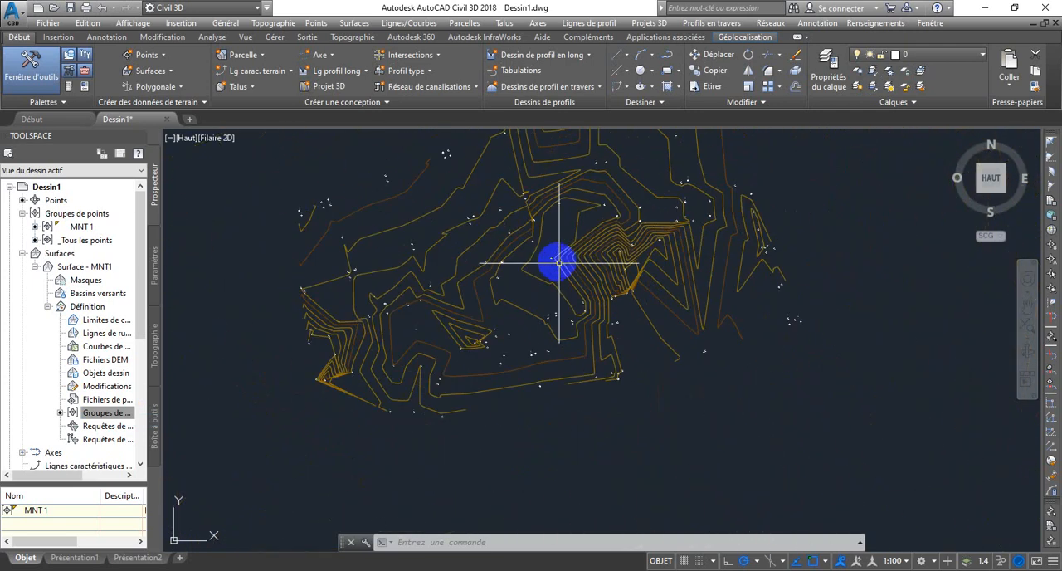
scroll(544, 240, up, 3)
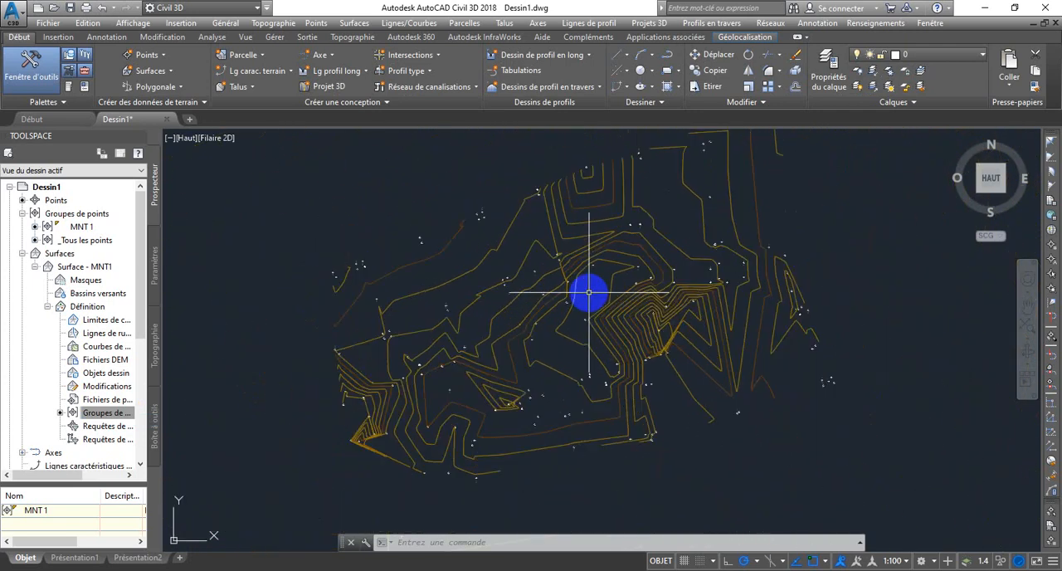
scroll(588, 287, down, 2)
scroll(589, 285, up, 2)
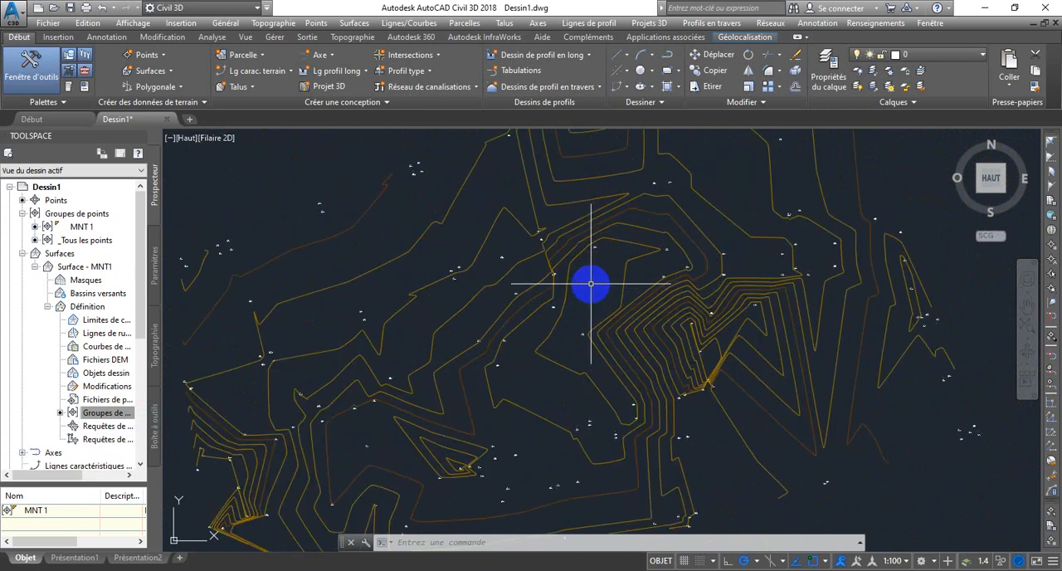
scroll(590, 283, down, 2)
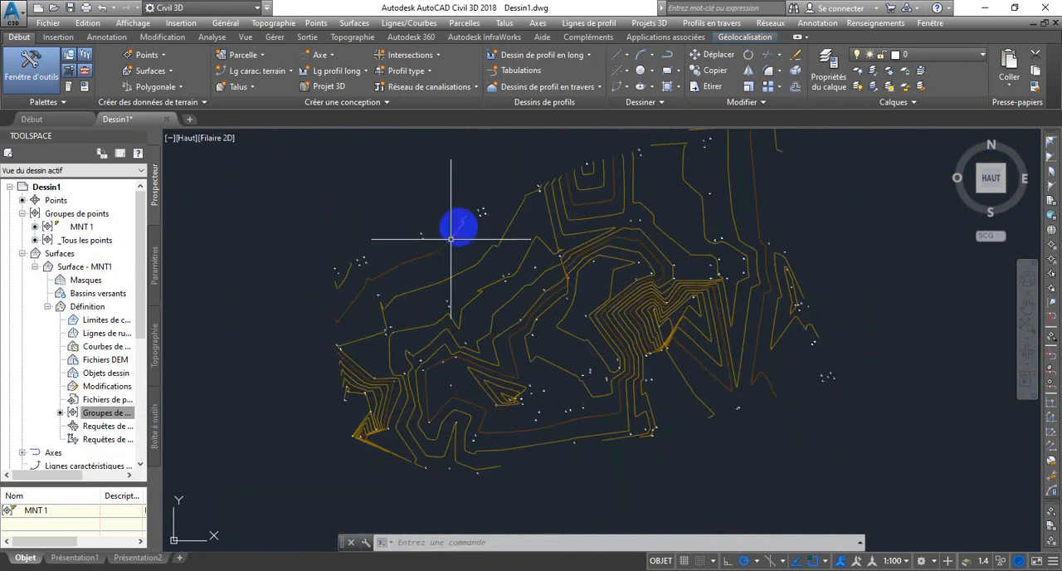
scroll(481, 204, up, 3)
scroll(489, 215, down, 2)
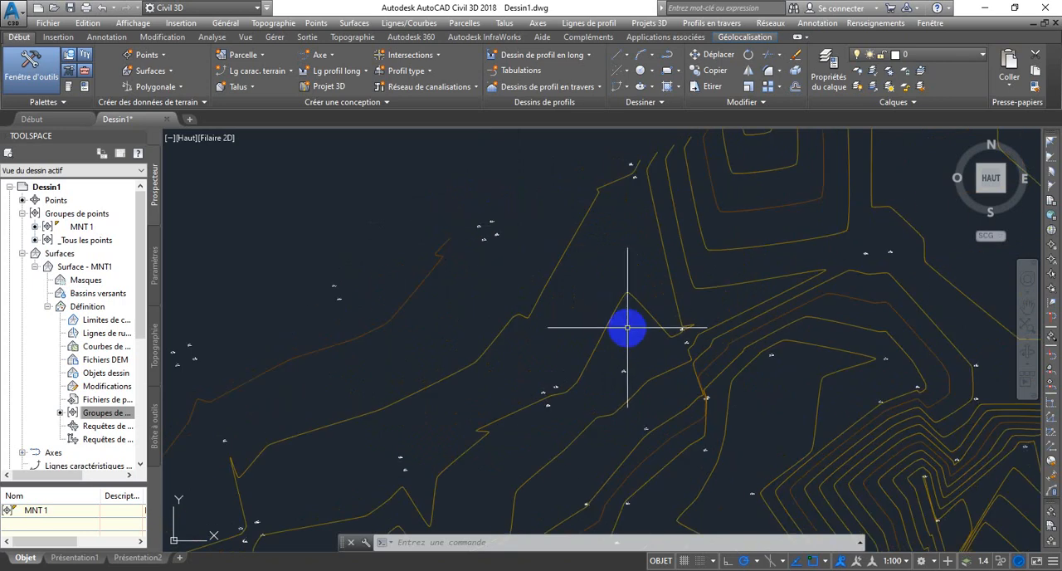
scroll(564, 232, down, 3)
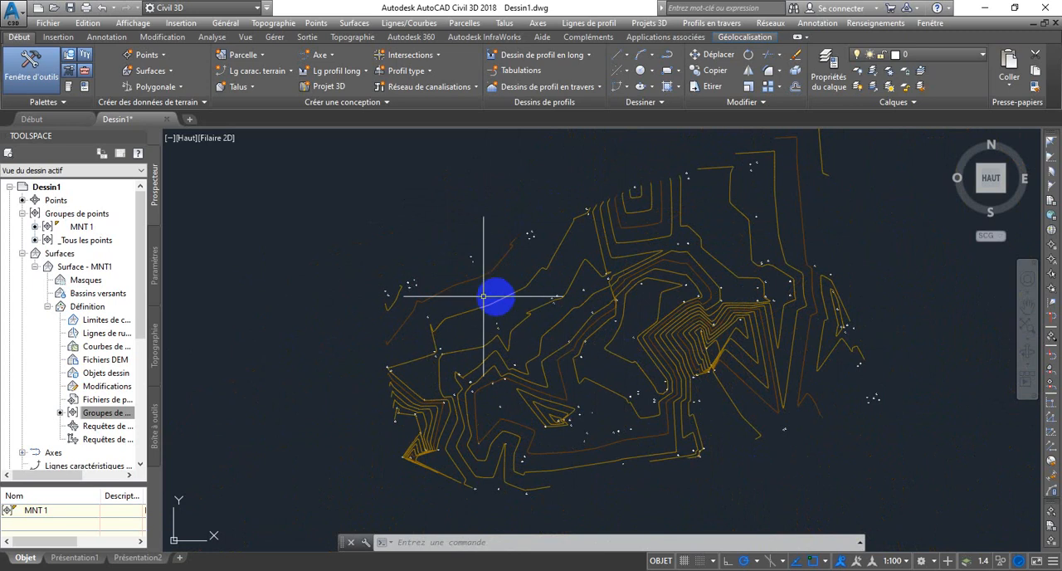
Step: Set the default point style of the MNT 1 point group to _Aucun affichage and apply it
click(22, 214)
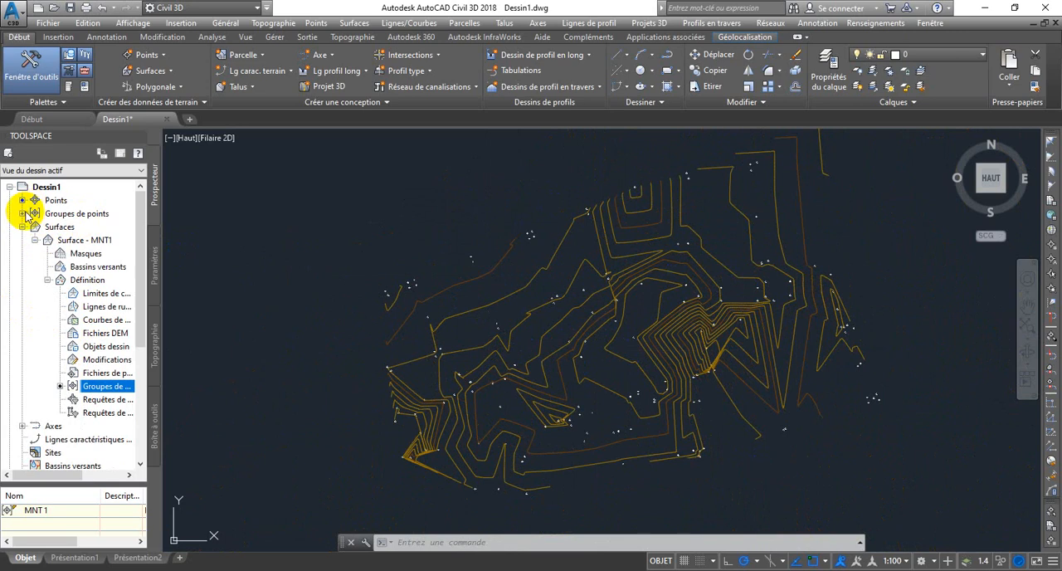
click(22, 214)
click(77, 226)
right_click(78, 227)
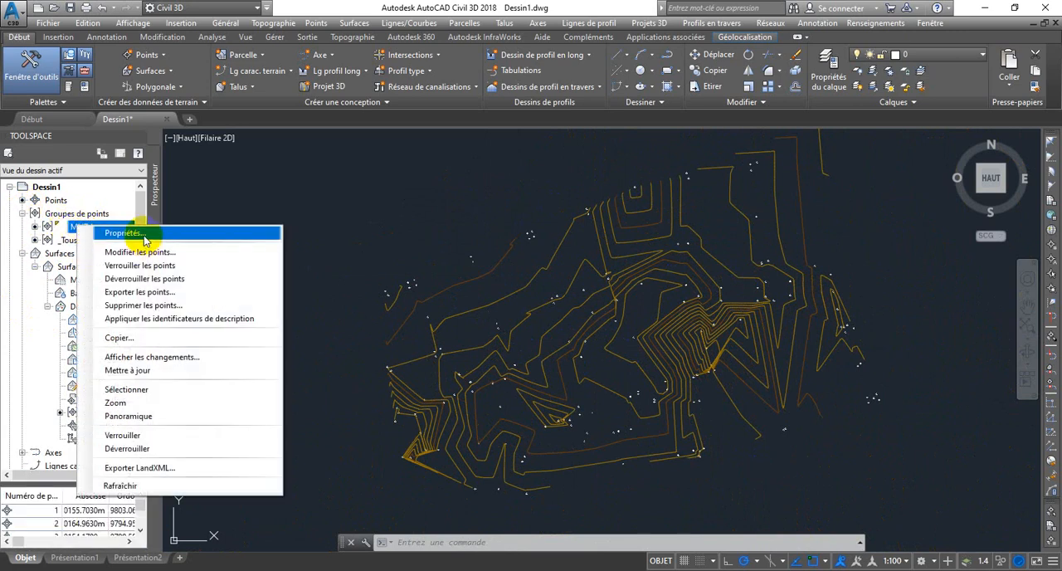
click(408, 273)
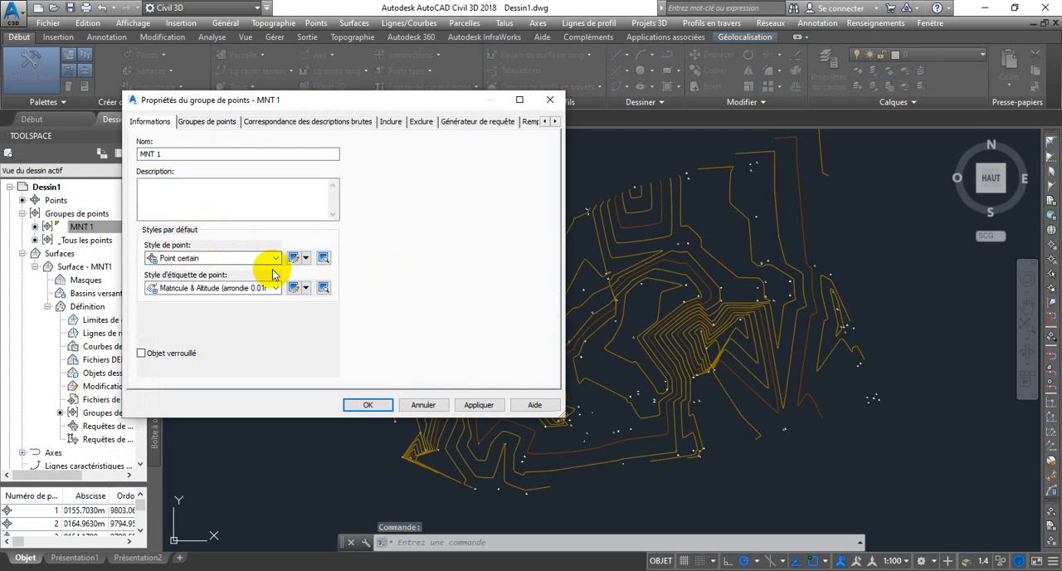
click(274, 258)
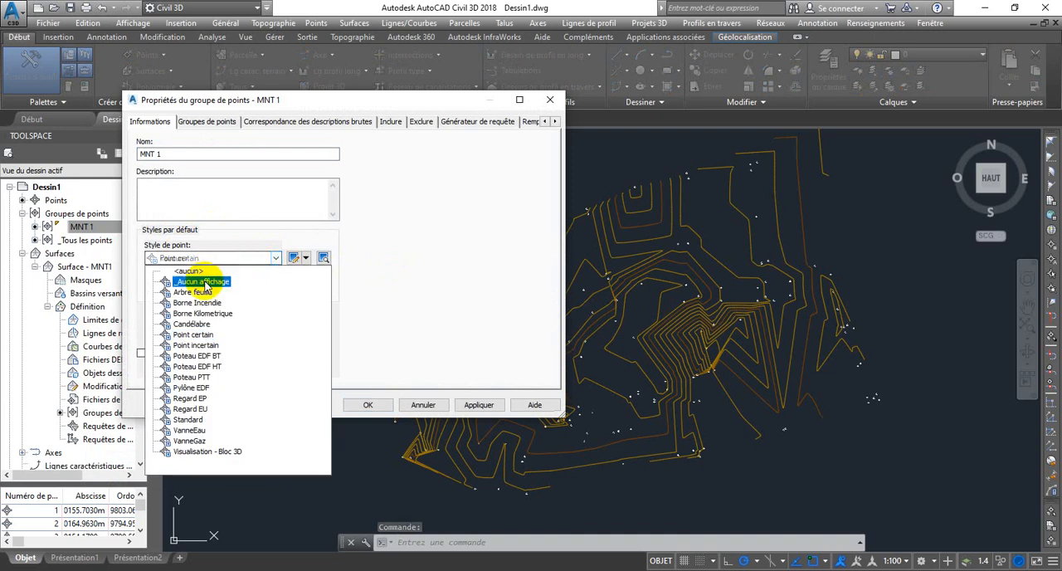
click(243, 274)
click(476, 405)
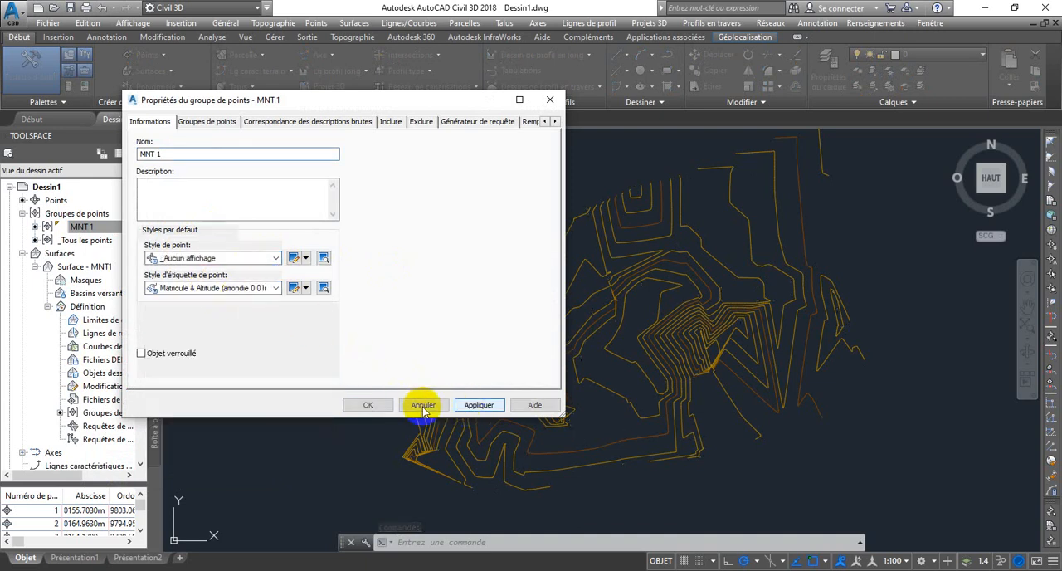
click(365, 405)
Step: Examine the contour lines of Surface - MNT1 across the whole drawing with the point markers hidden
scroll(700, 324, down, 2)
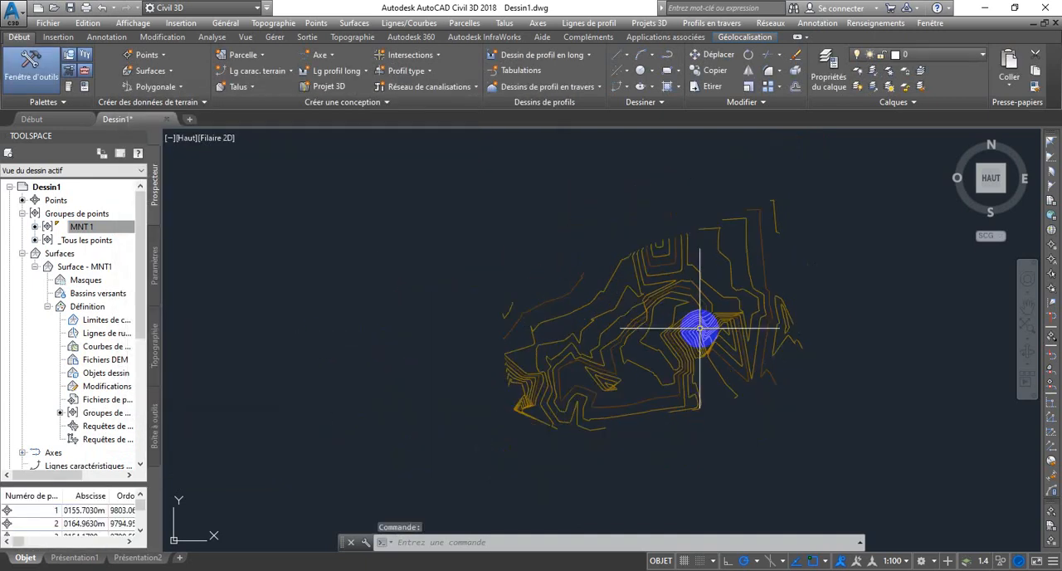
scroll(699, 325, up, 5)
scroll(699, 324, down, 3)
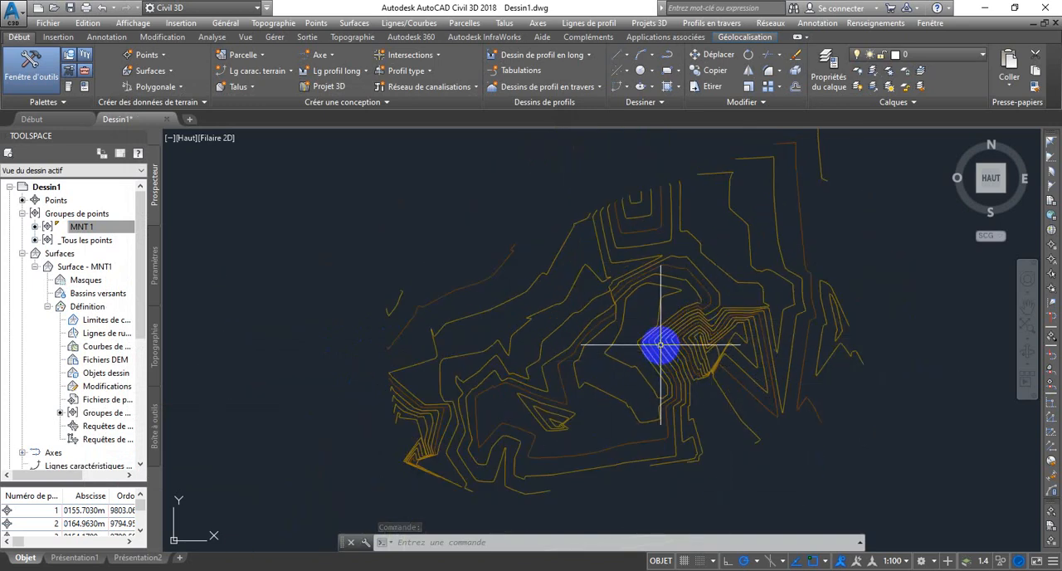
scroll(735, 360, down, 2)
scroll(736, 363, up, 2)
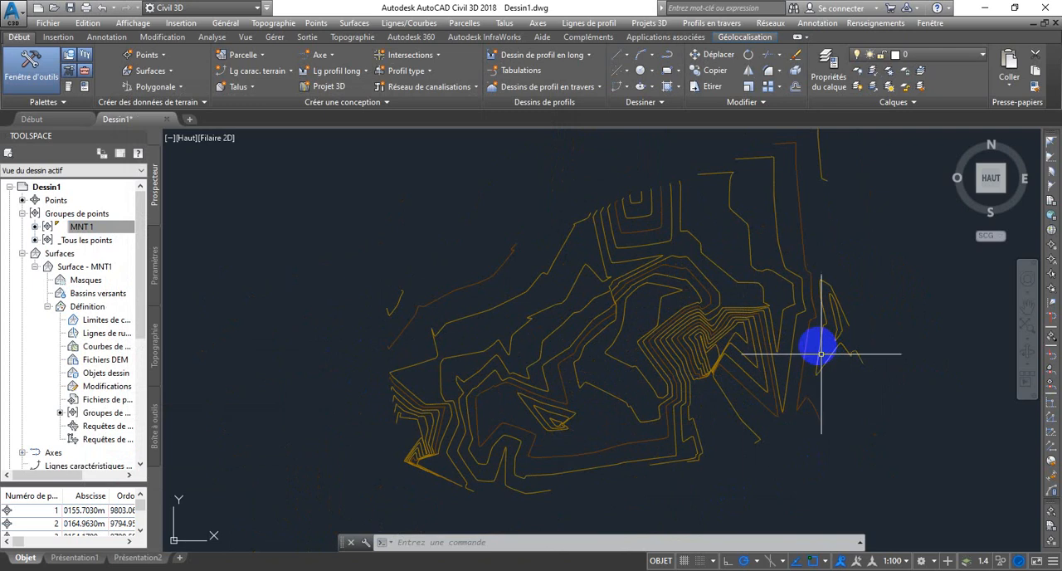
scroll(756, 351, down, 2)
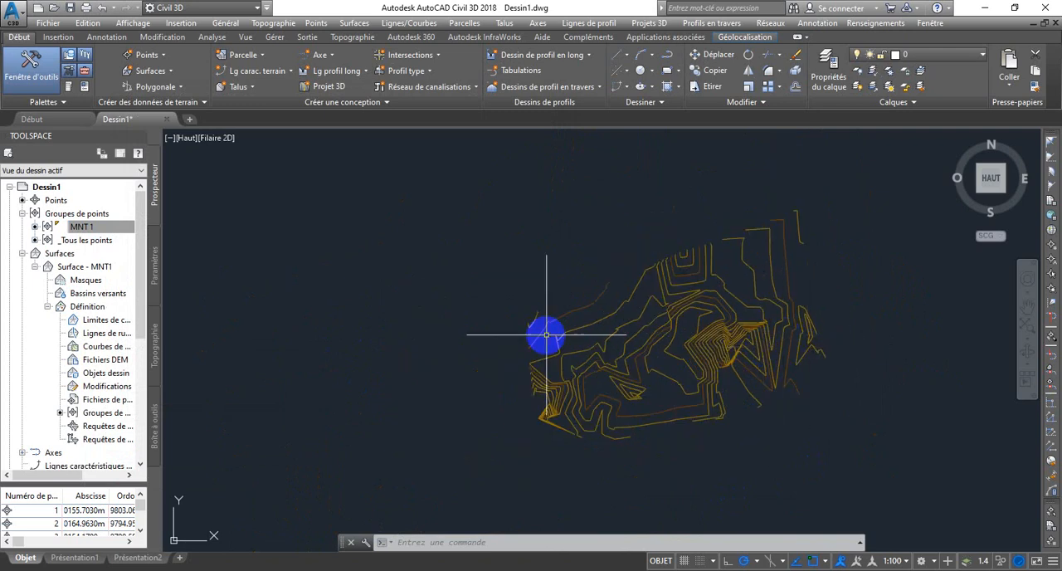
scroll(806, 359, up, 2)
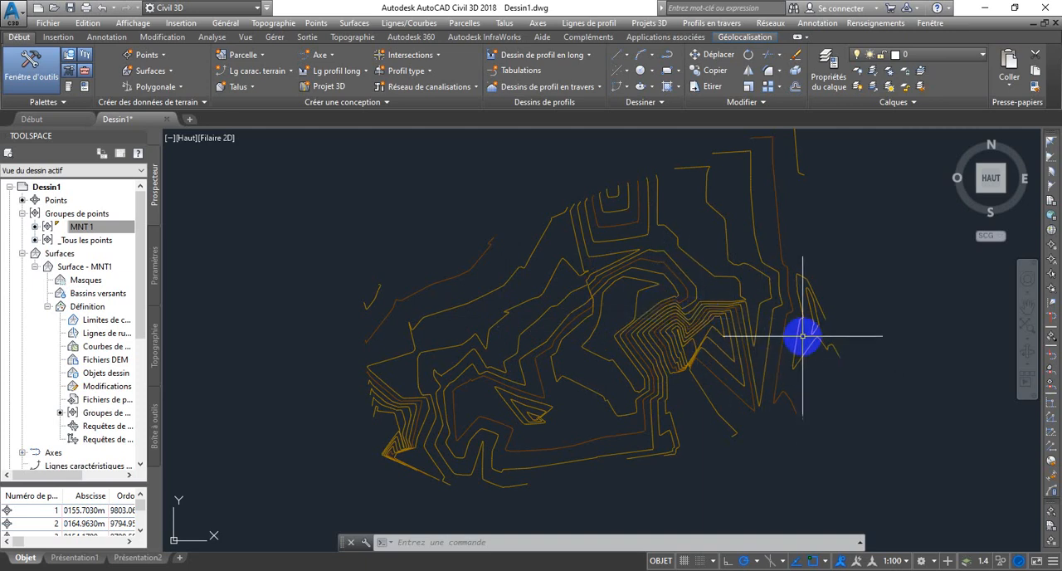
Step: Add Courbe de niveau - Multiple labels to Surface - MNT1 along one straight line crossing the contours from the western to the eastern edge
click(549, 295)
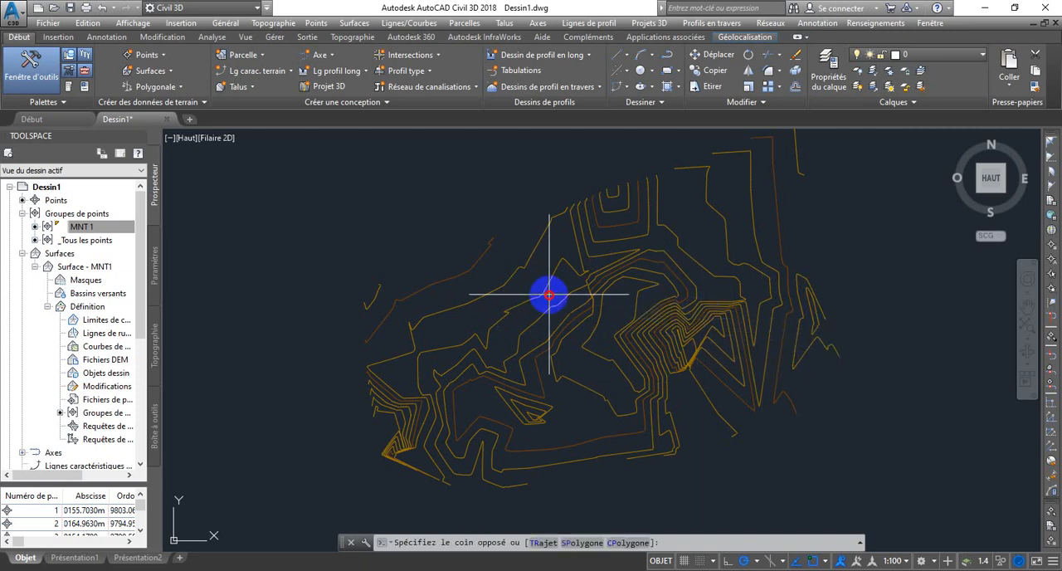
click(643, 316)
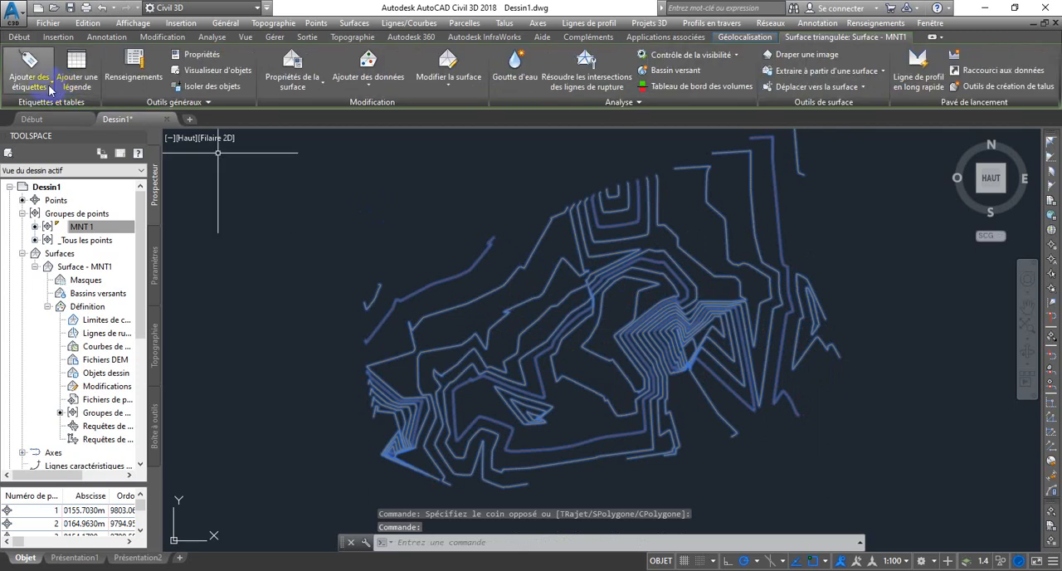
click(50, 87)
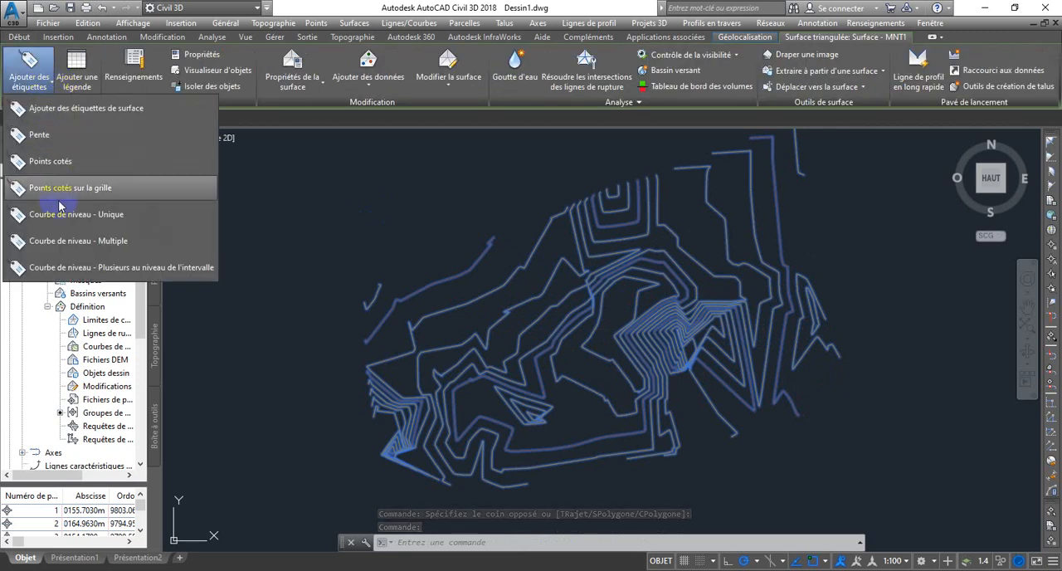
click(81, 241)
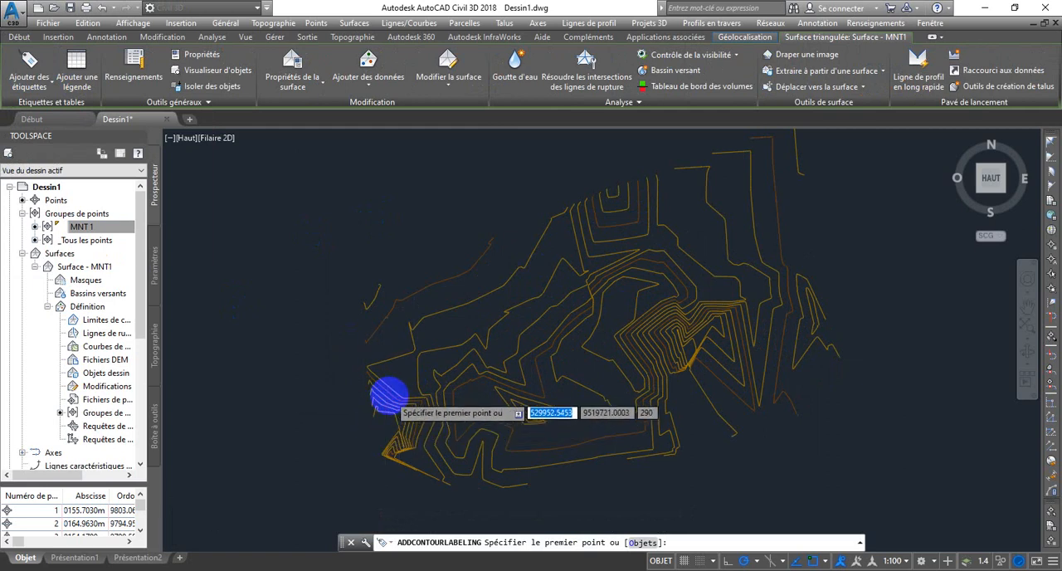
scroll(365, 417, up, 2)
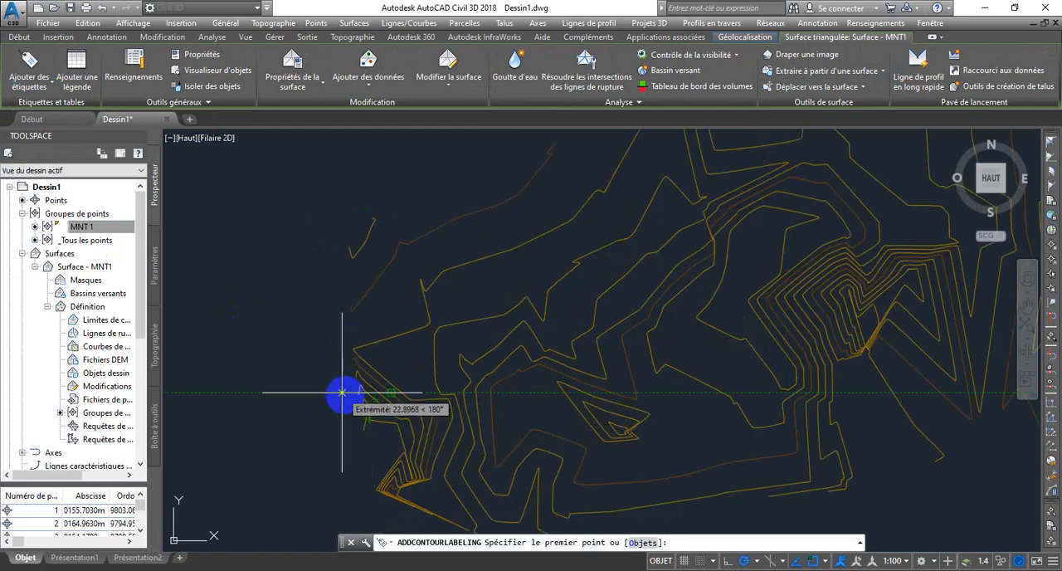
scroll(361, 385, down, 2)
scroll(350, 406, up, 2)
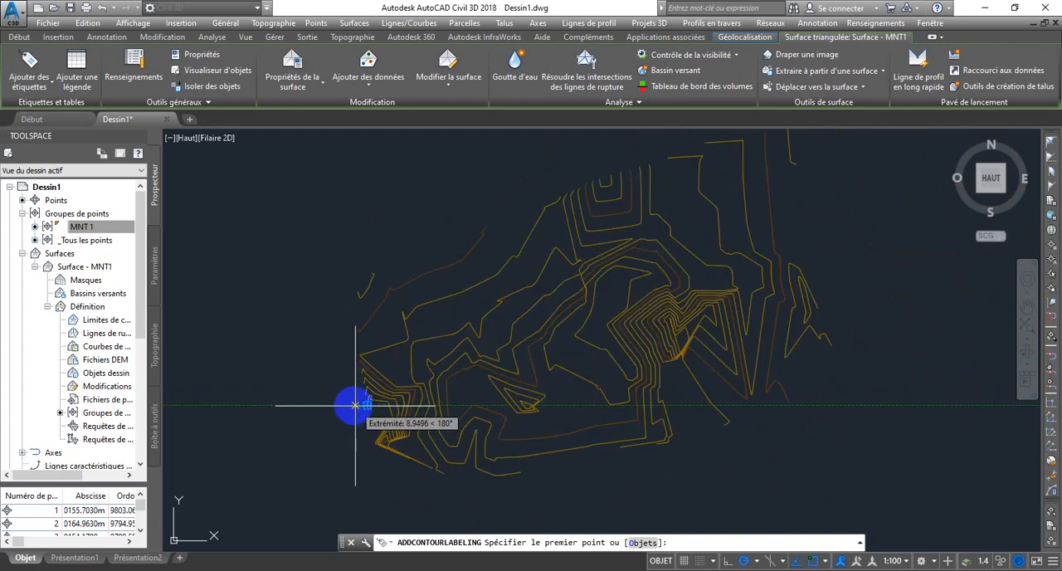
click(365, 393)
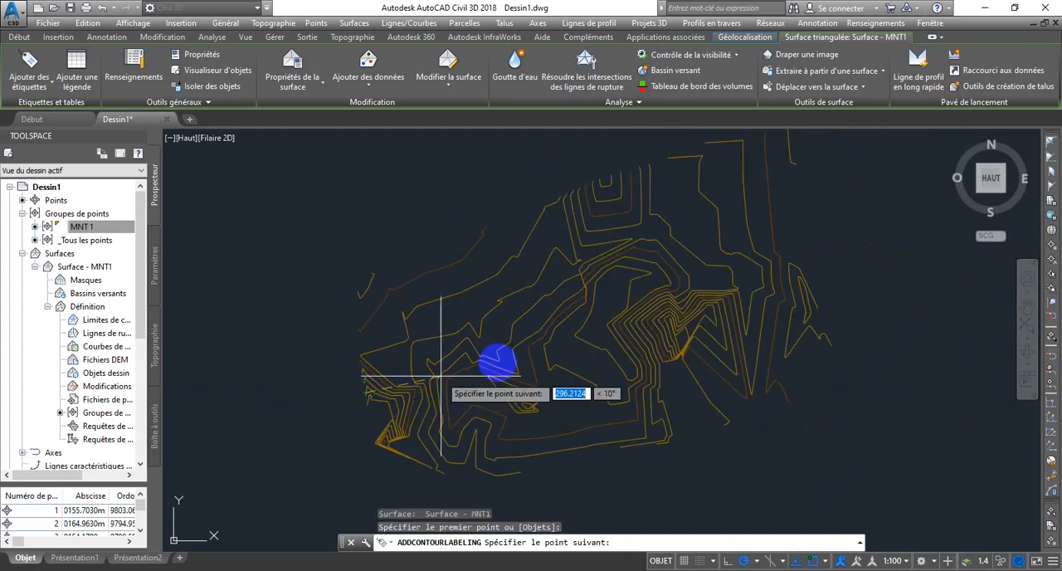
scroll(697, 316, up, 3)
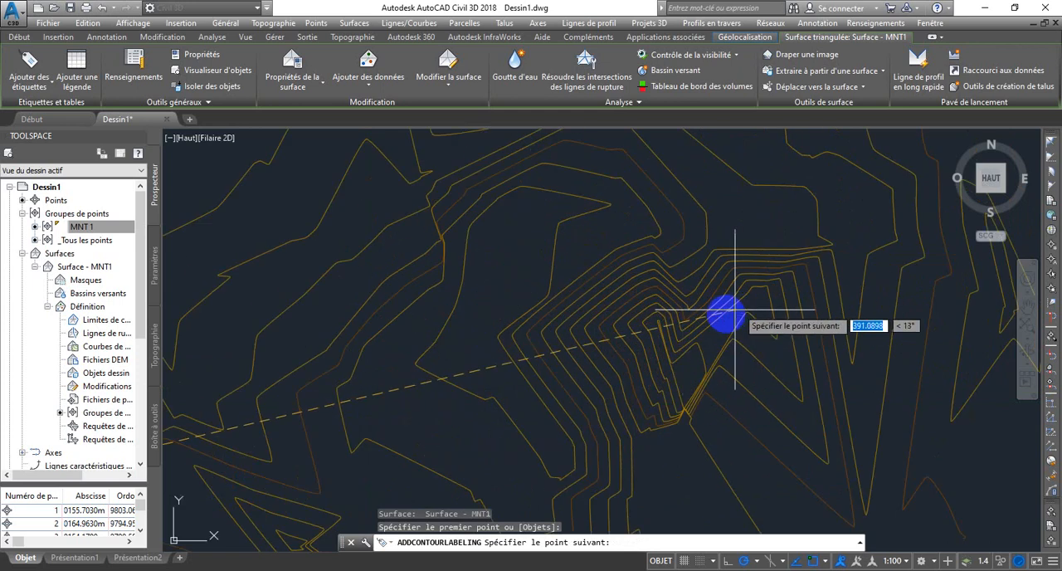
scroll(716, 310, down, 3)
scroll(772, 298, up, 4)
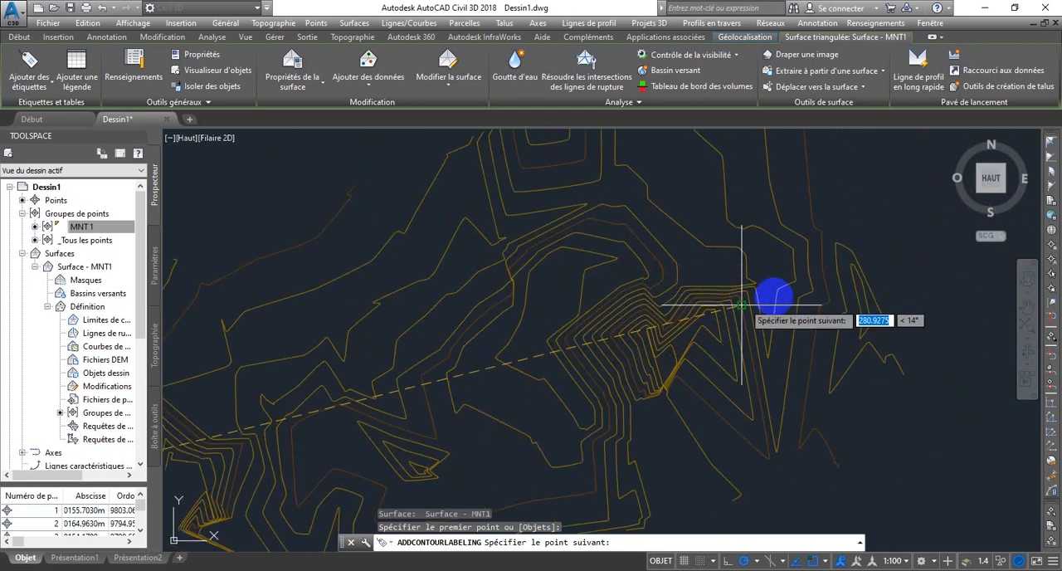
click(857, 262)
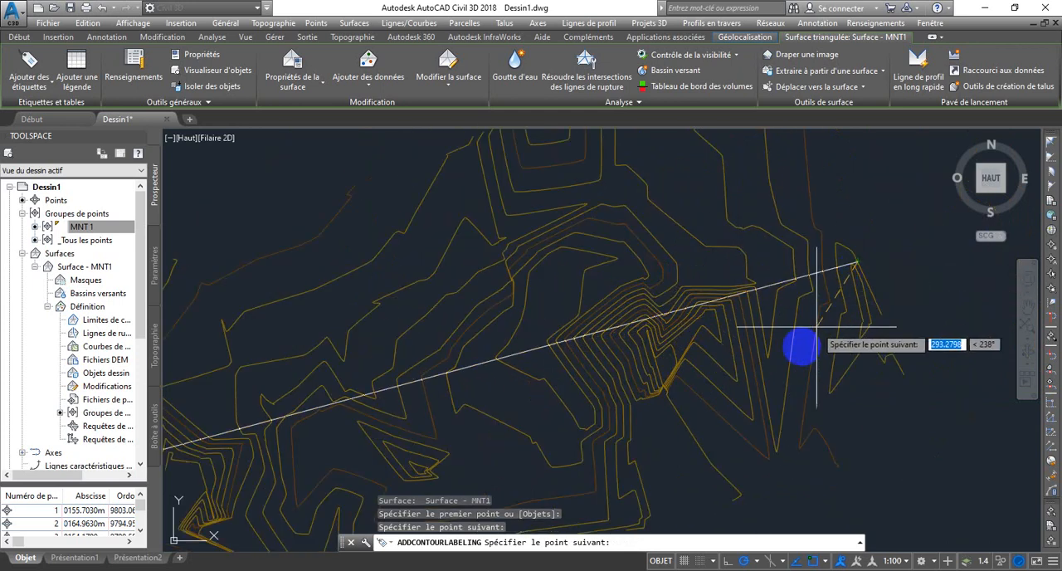
key(Return)
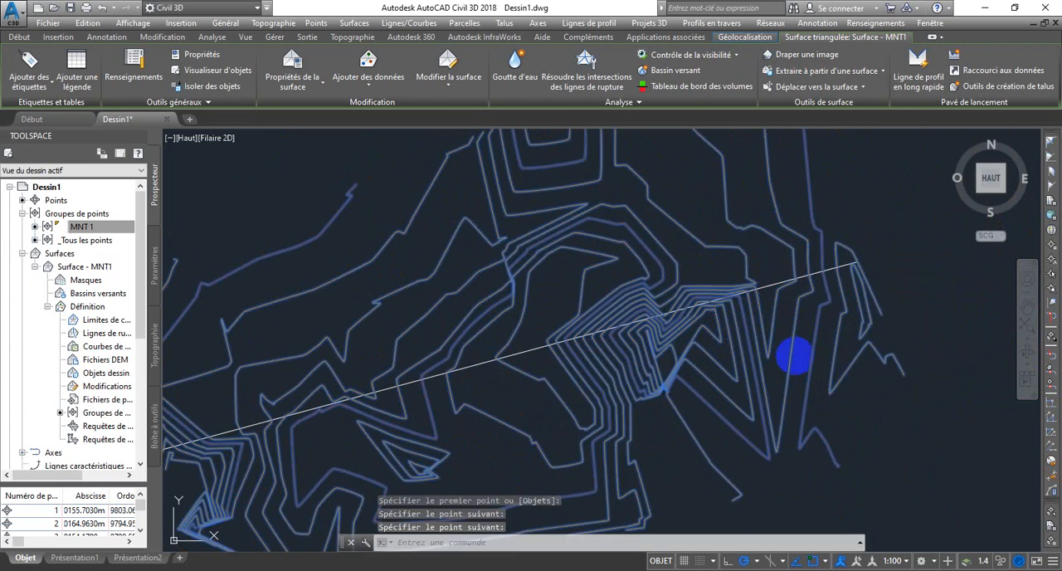
scroll(762, 305, down, 4)
scroll(732, 308, up, 2)
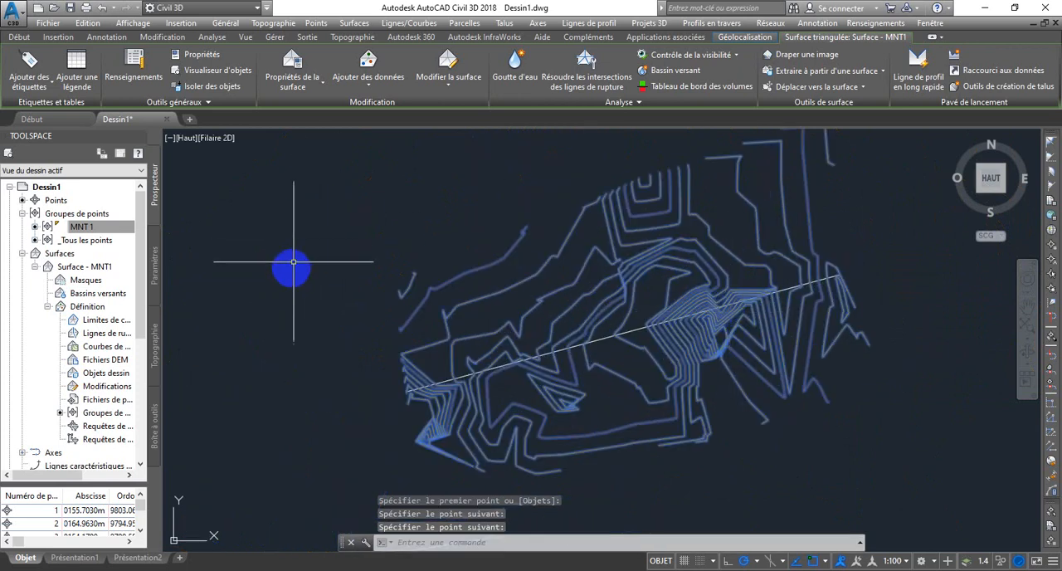
key(Escape)
Step: Examine the elevation labels along the contour label line close up, and check the line across the whole surface
scroll(771, 368, up, 3)
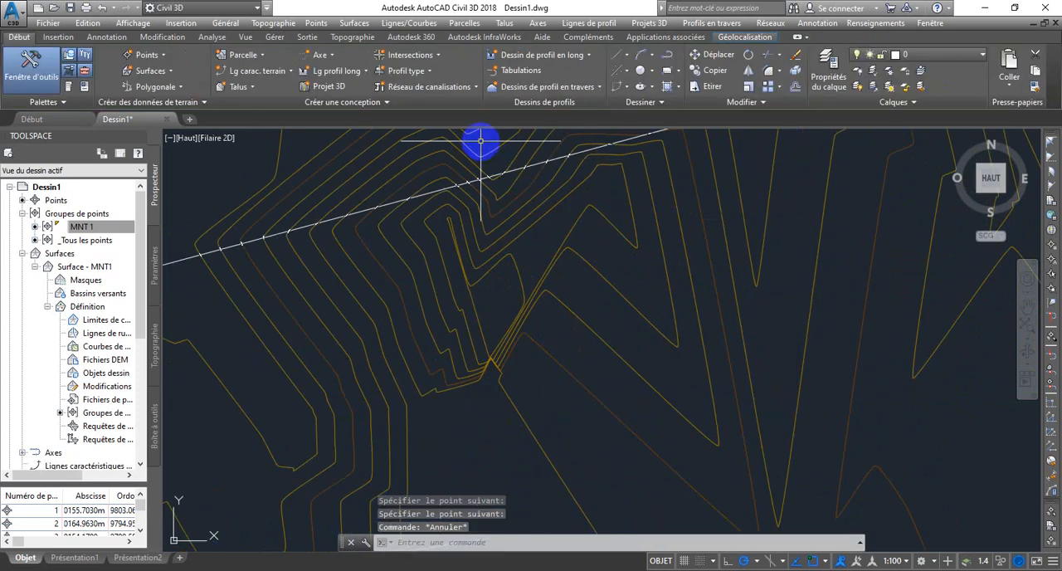
scroll(581, 241, up, 4)
scroll(557, 277, up, 2)
scroll(584, 294, down, 2)
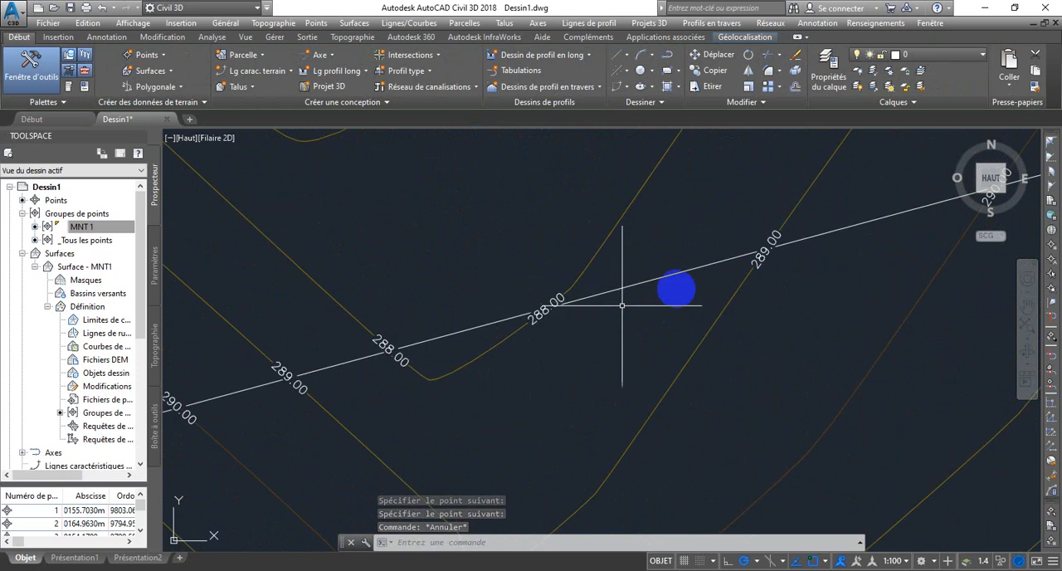
scroll(709, 254, up, 2)
scroll(710, 256, down, 2)
scroll(722, 253, down, 3)
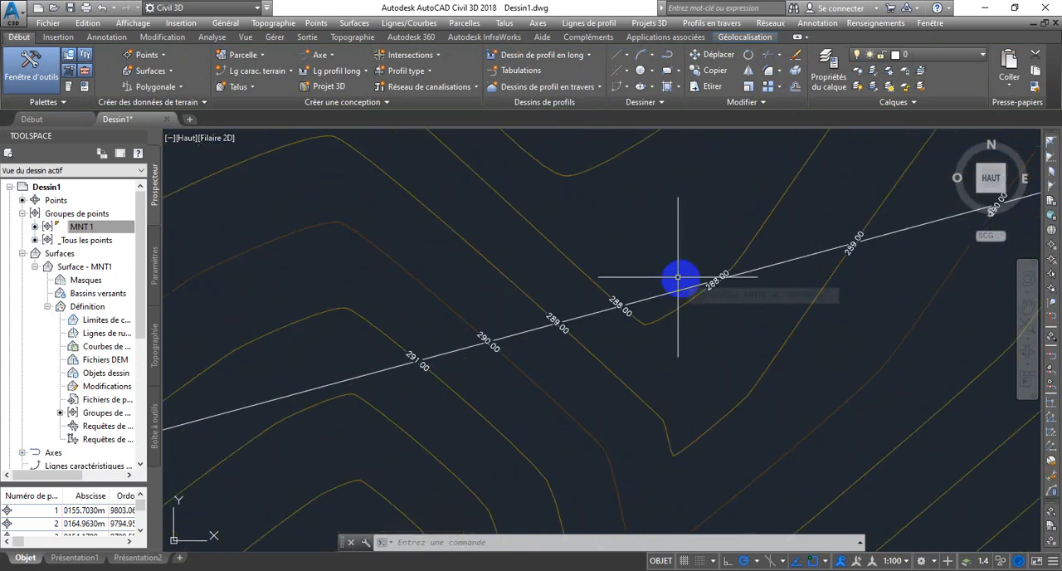
scroll(700, 280, up, 2)
scroll(850, 252, down, 2)
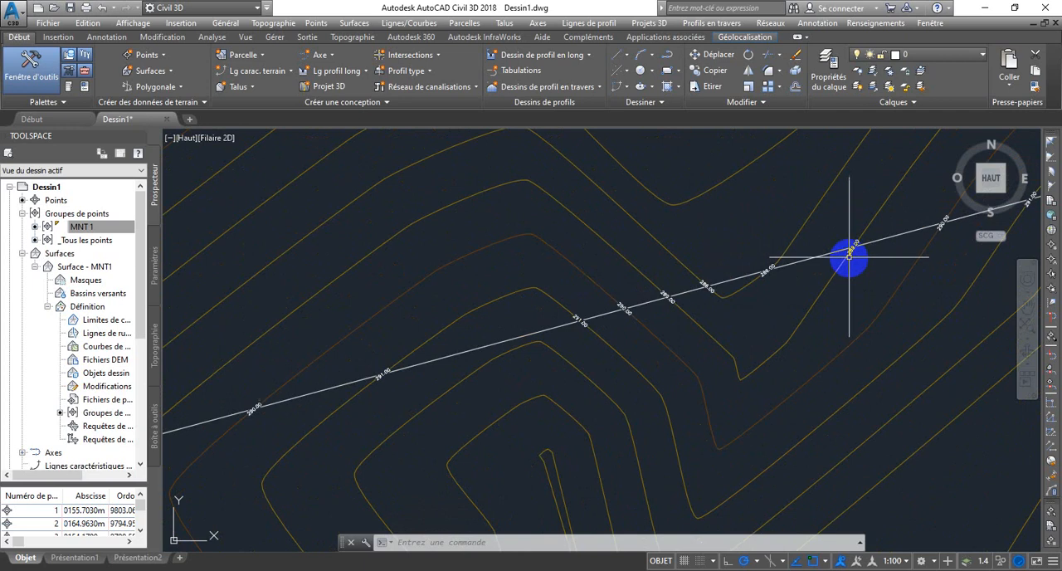
scroll(760, 271, up, 2)
scroll(760, 271, down, 2)
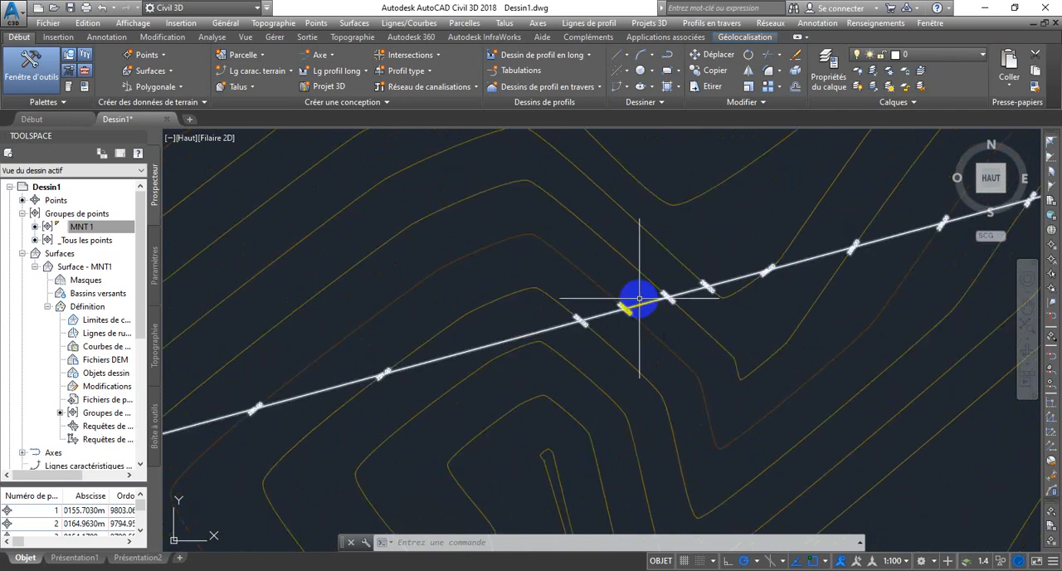
scroll(636, 298, up, 3)
scroll(630, 301, down, 3)
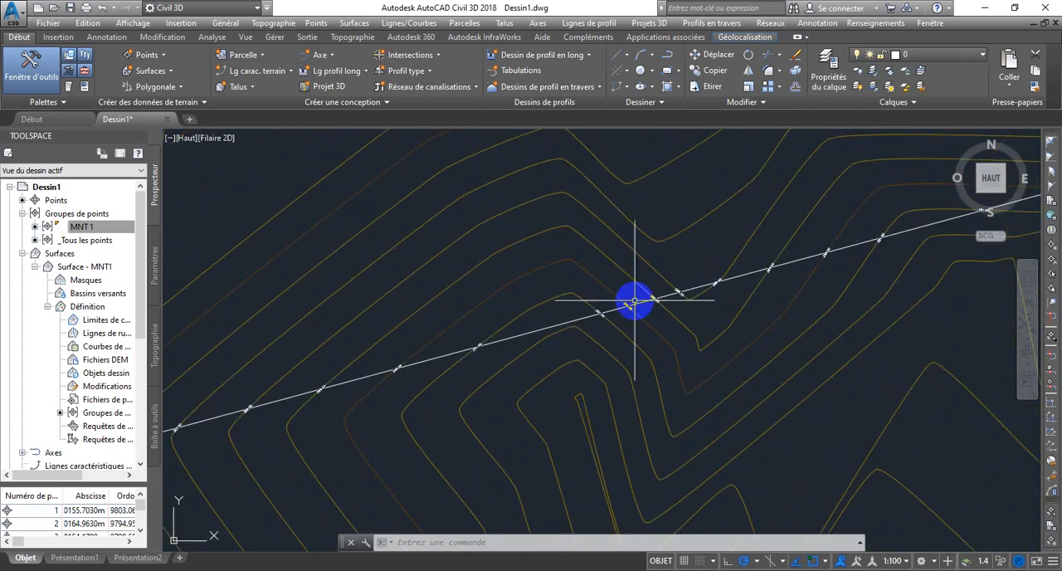
scroll(403, 339, up, 4)
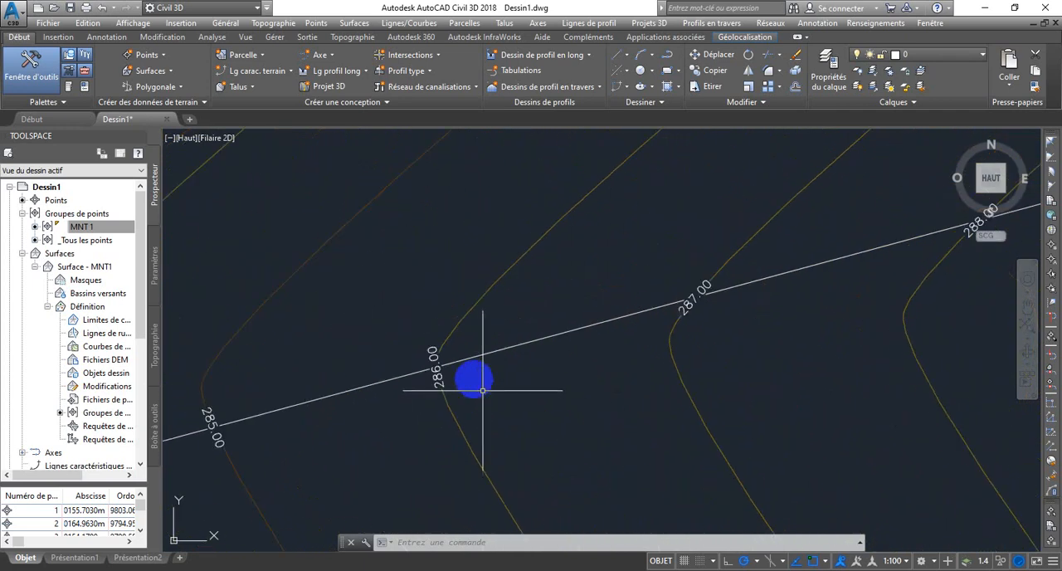
scroll(436, 359, down, 4)
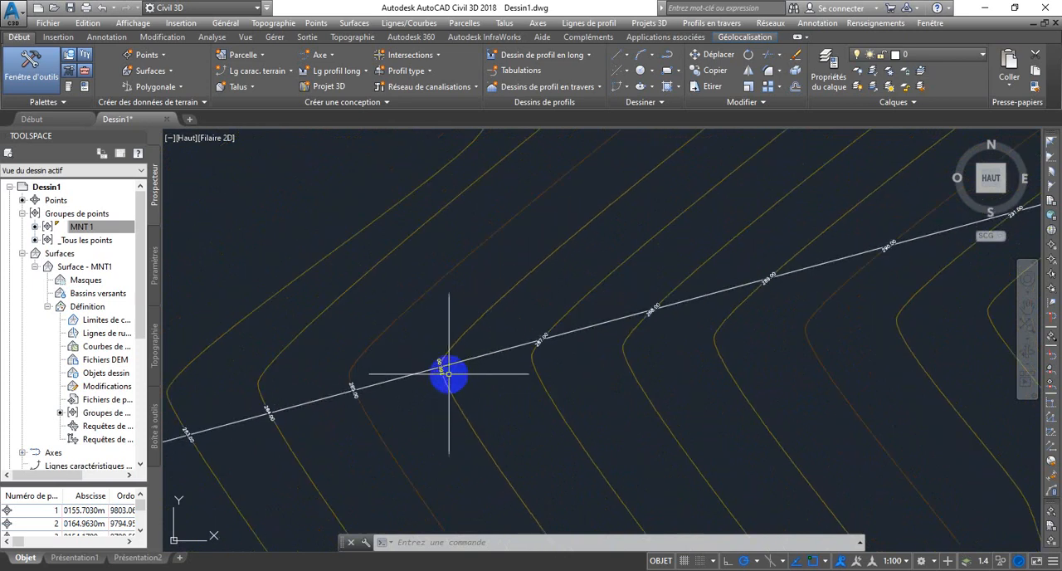
scroll(454, 367, down, 2)
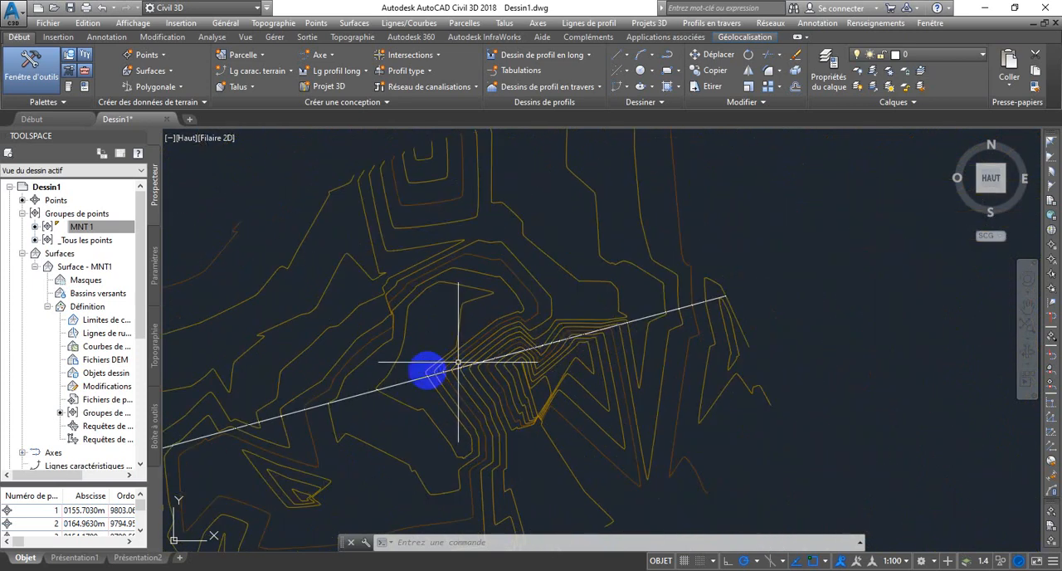
scroll(423, 374, down, 2)
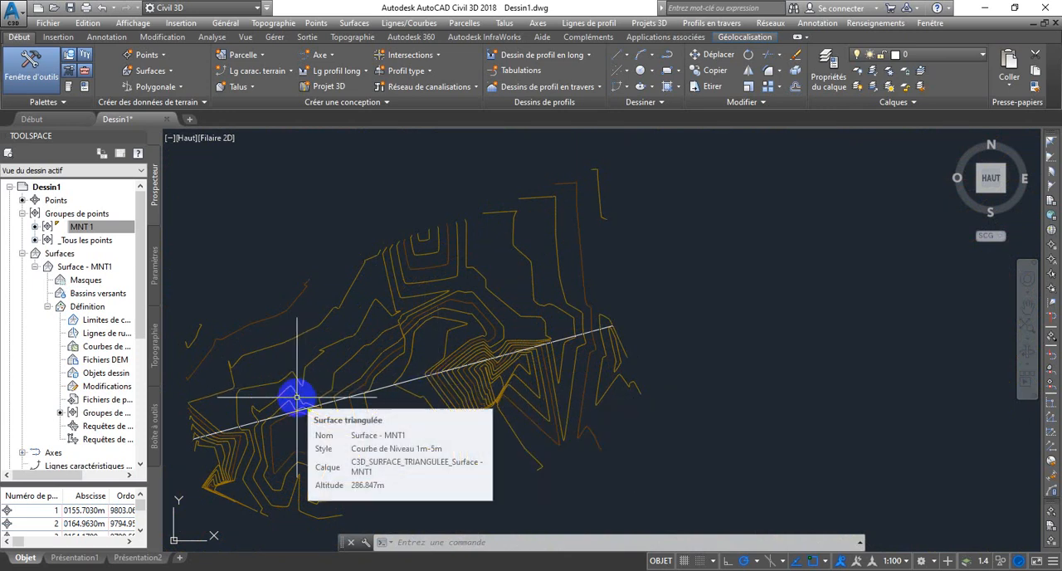
click(350, 397)
key(Escape)
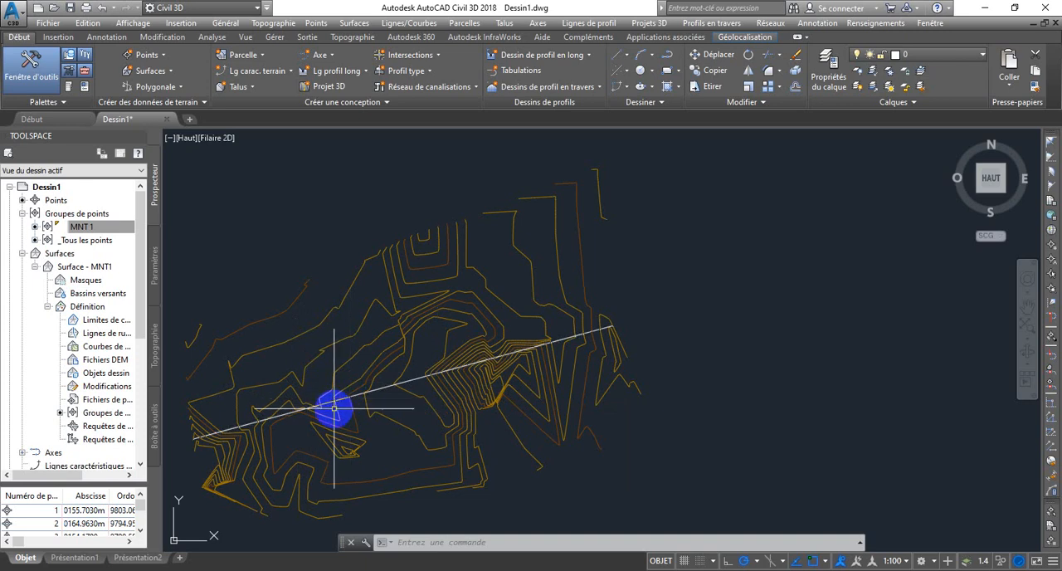
scroll(349, 397, up, 4)
scroll(352, 395, down, 2)
scroll(355, 394, down, 2)
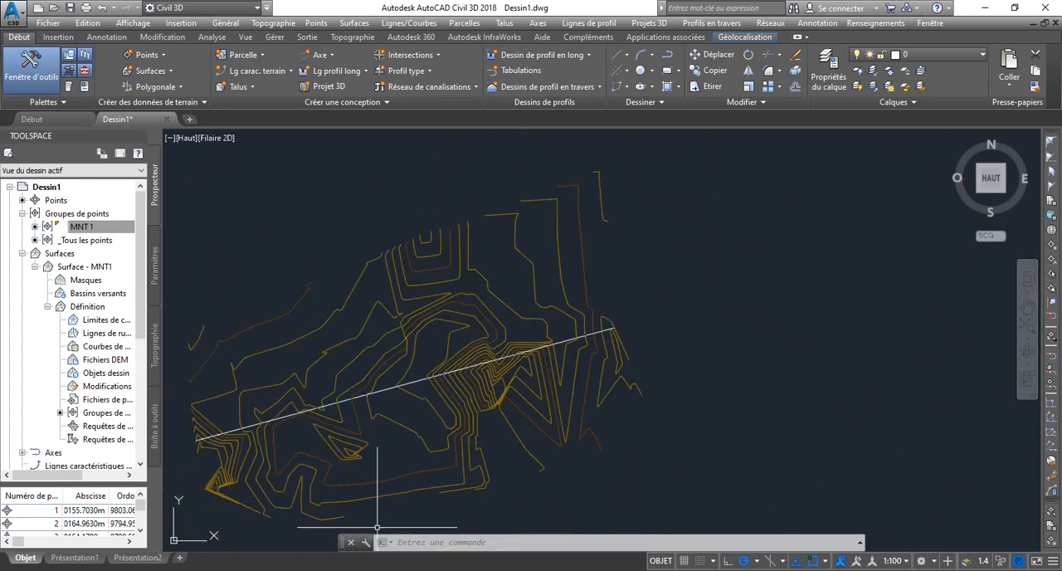